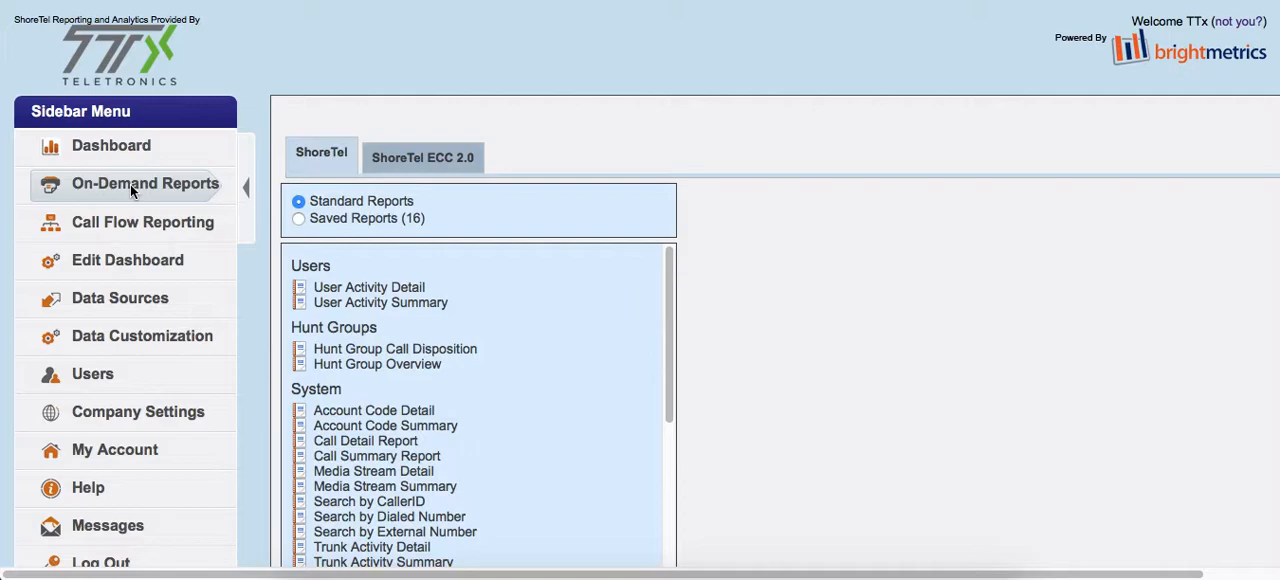
Open the standard Workgroup Queue Summary report from the Workgroups group for editing.
scroll(733, 313, "down", 1)
scroll(733, 306, "down", 1)
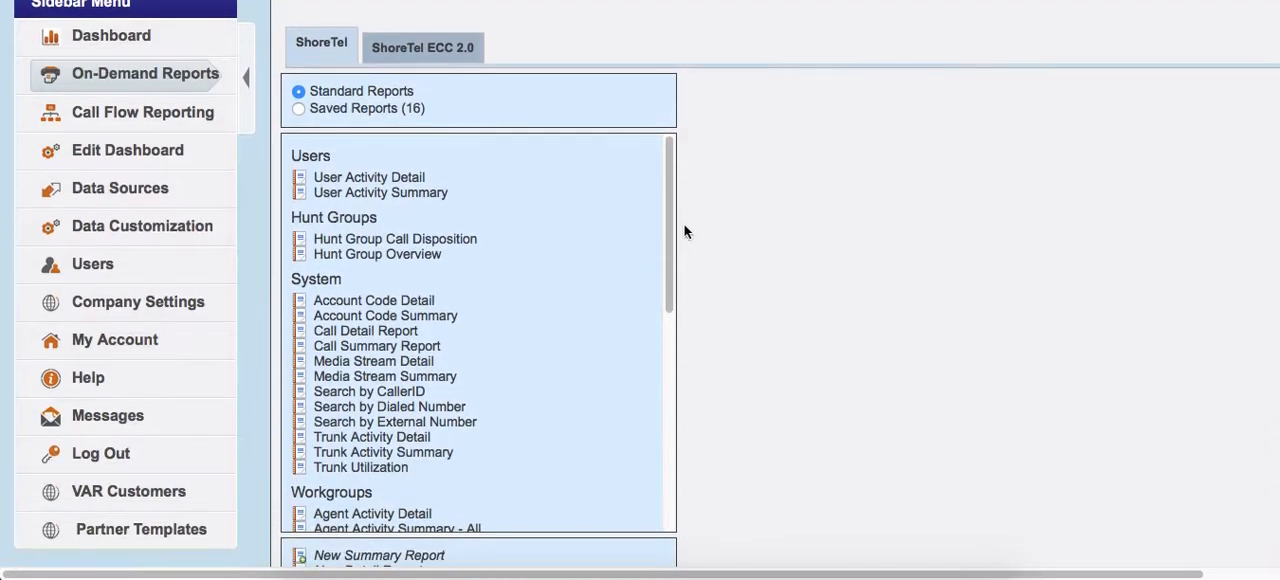
left_click_drag(675, 185, 678, 283)
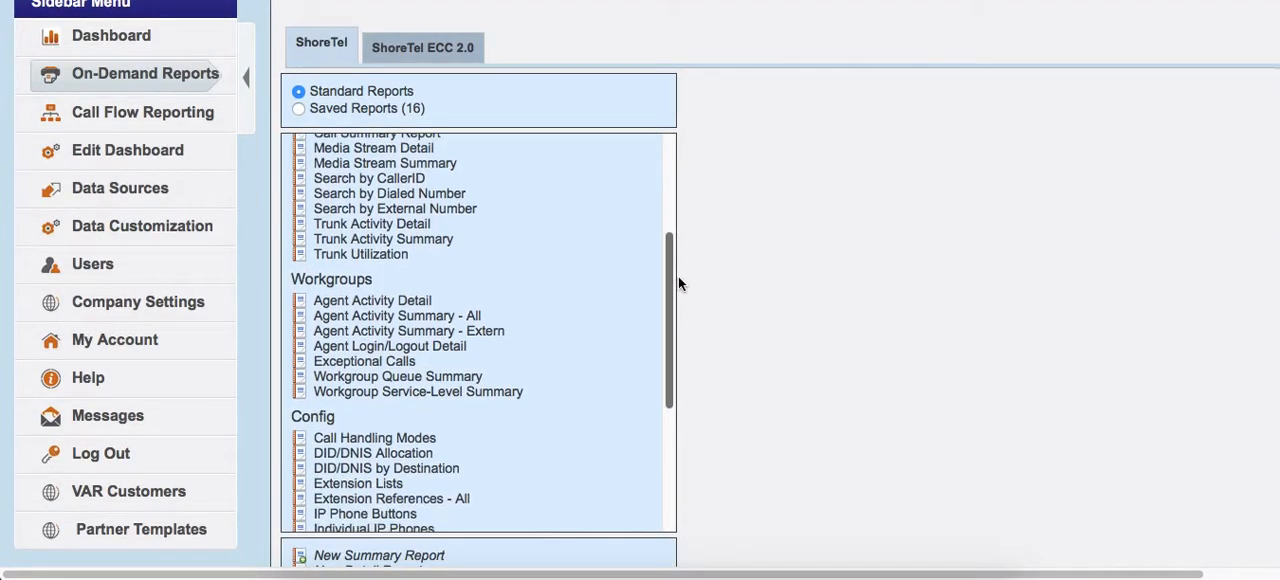
left_click(398, 378)
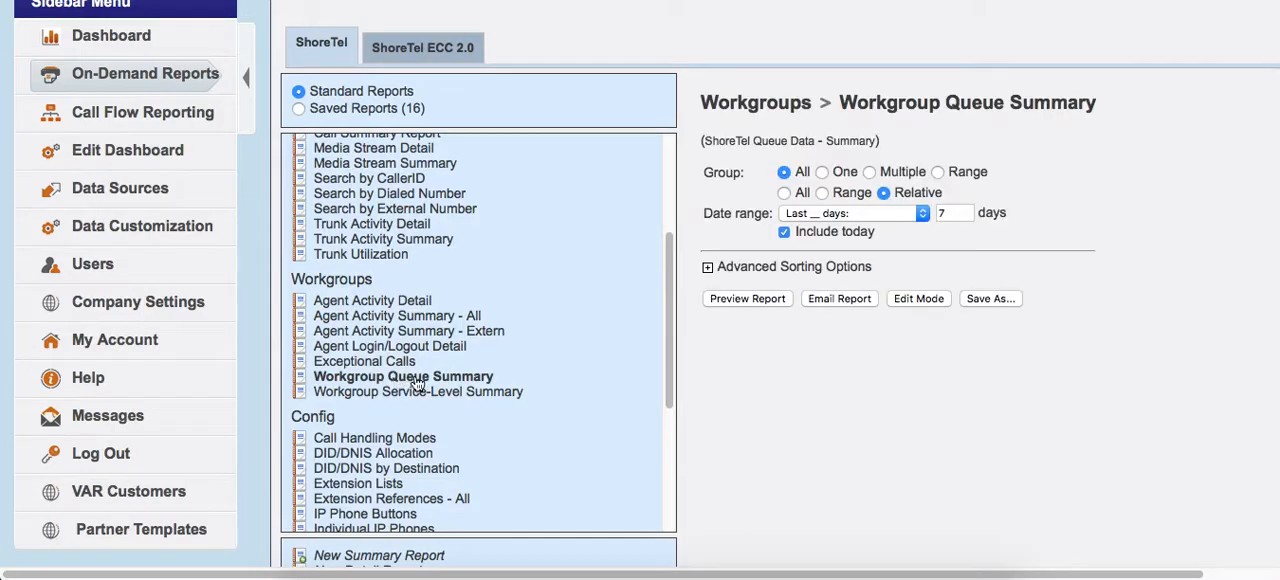
left_click(918, 299)
Remove every field from the report's values except Count - All Calls and Count - Abandoned.
scroll(941, 266, "down", 5)
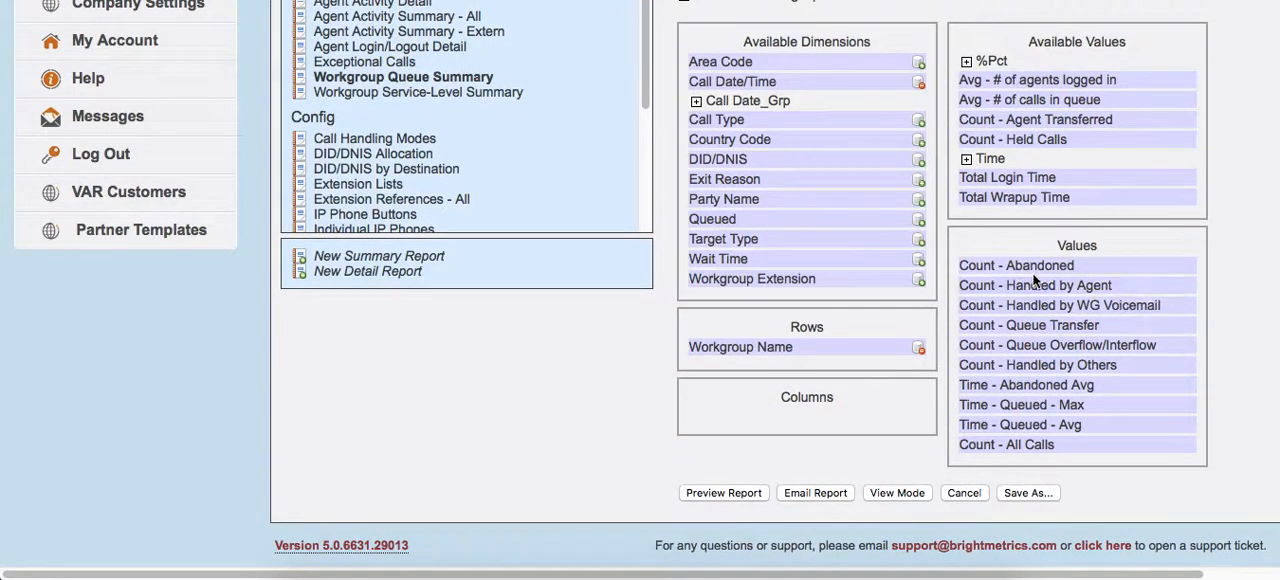
left_click_drag(1019, 287, 1140, 182)
left_click_drag(1057, 325, 1100, 190)
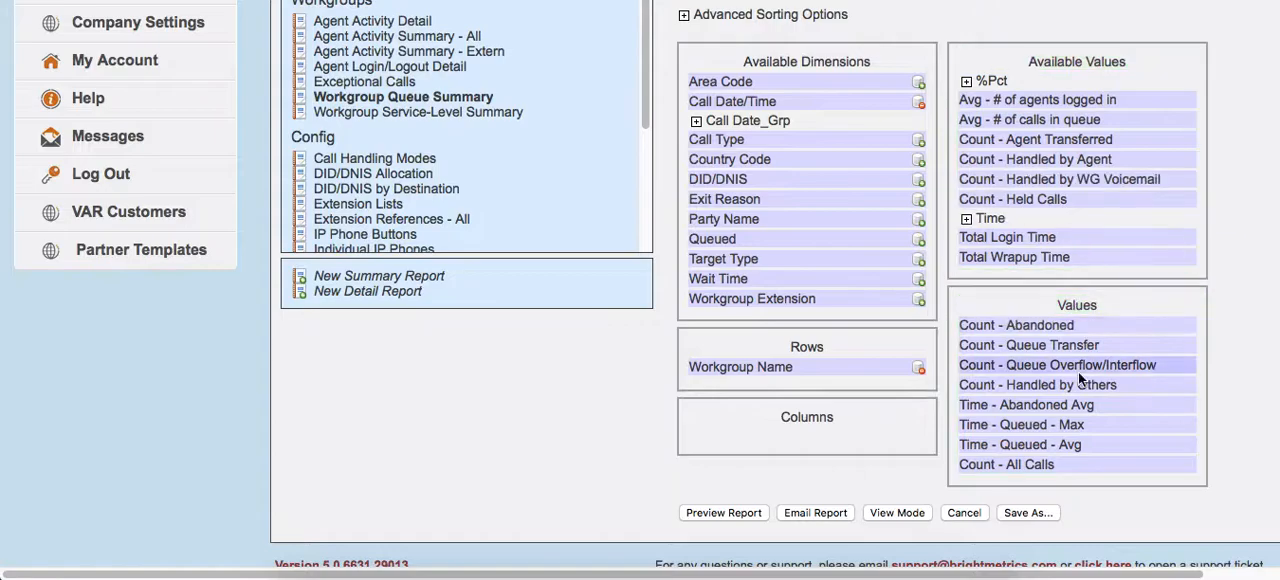
left_click_drag(1057, 345, 1066, 277)
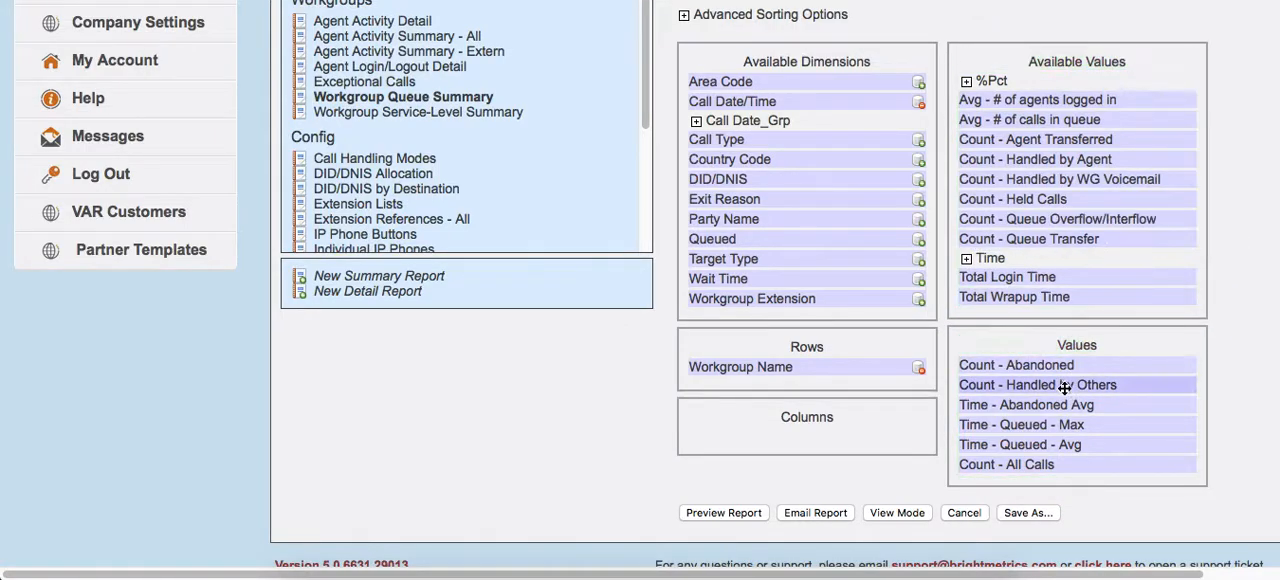
left_click_drag(1062, 392, 1100, 305)
left_click_drag(1066, 405, 1096, 345)
left_click_drag(1010, 416, 1060, 390)
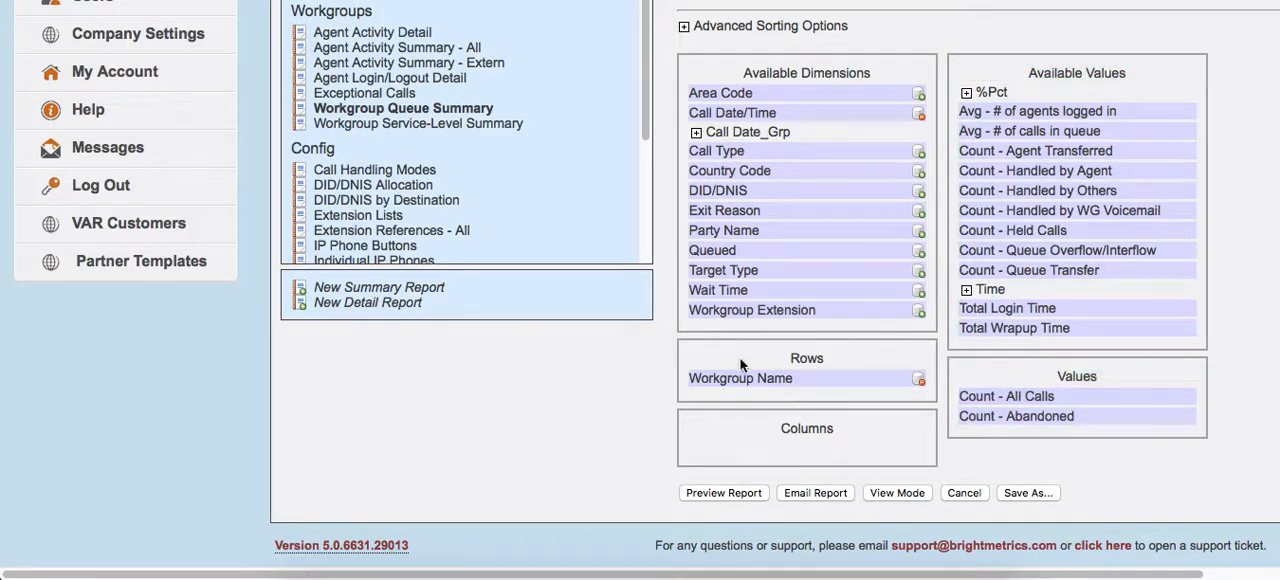
Add the Call Date_Grp - Weekday dimension to the rows below Workgroup Name and preview the report.
left_click(696, 132)
scroll(747, 290, "down", 1)
scroll(747, 290, "down", 1)
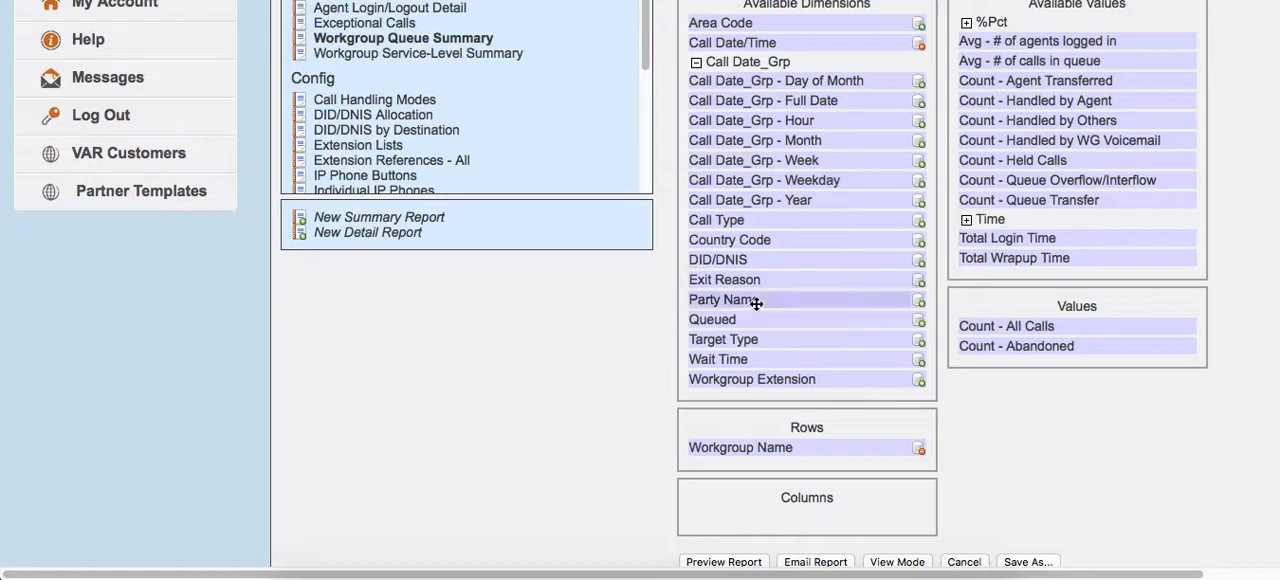
left_click_drag(830, 180, 815, 448)
scroll(900, 465, "down", 2)
left_click(744, 491)
Examine the previewed call counts per workgroup and weekday, along with the report's dimensions, values and filter settings.
scroll(737, 493, "down", 7)
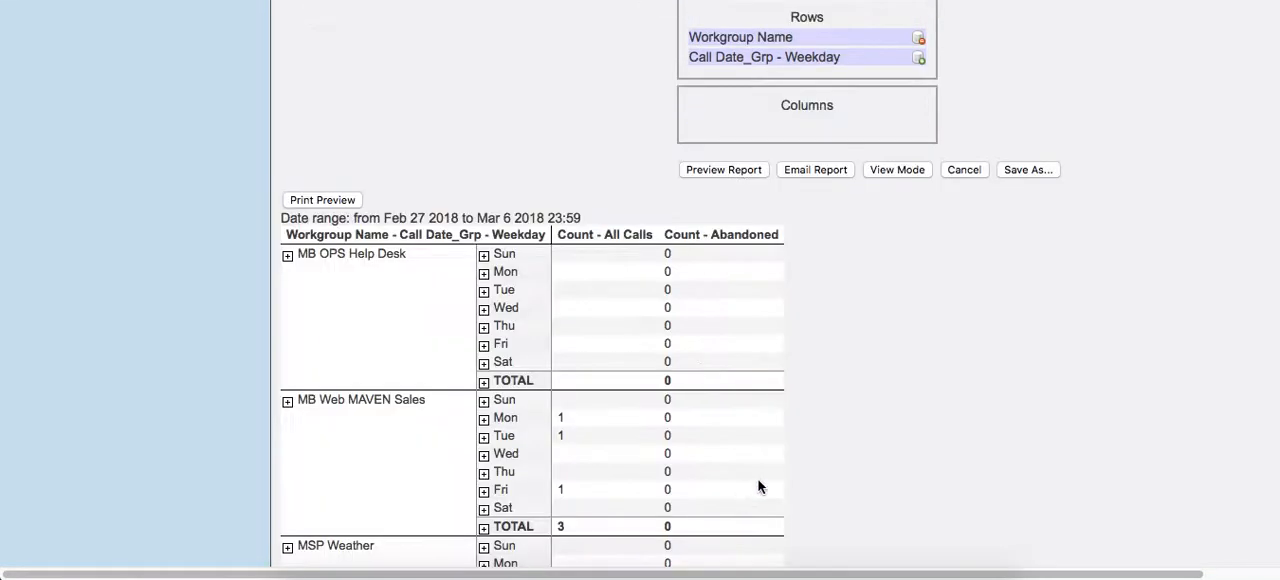
scroll(800, 430, "down", 3)
scroll(865, 376, "down", 4)
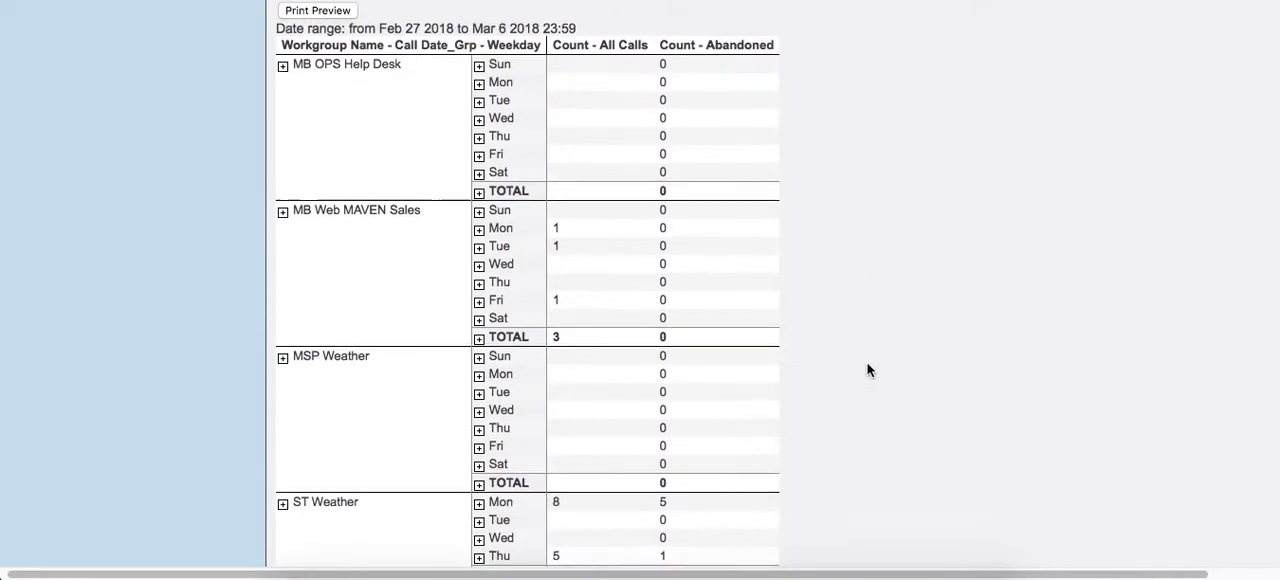
scroll(843, 366, "up", 1)
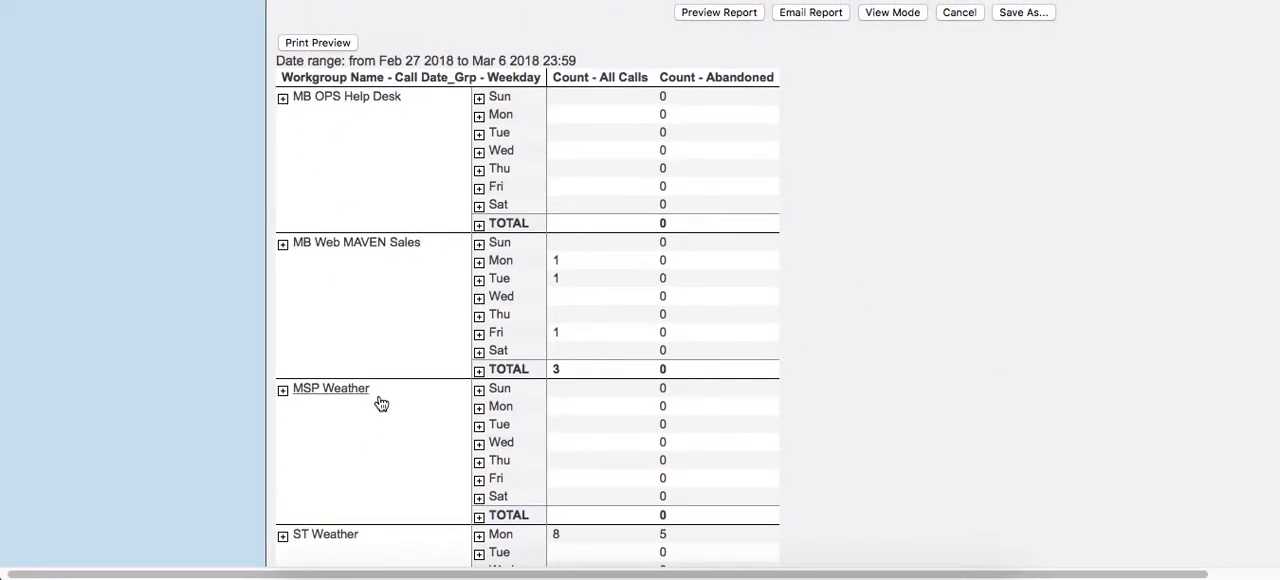
scroll(366, 394, "down", 5)
scroll(368, 399, "up", 7)
scroll(368, 399, "up", 5)
scroll(386, 363, "down", 2)
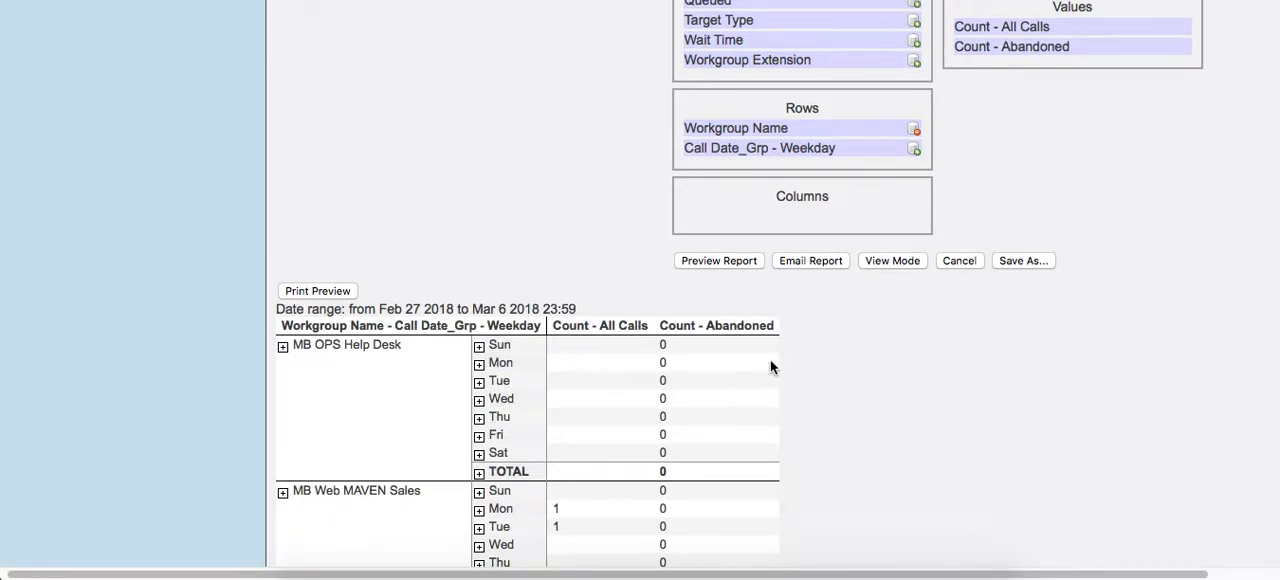
scroll(870, 341, "up", 10)
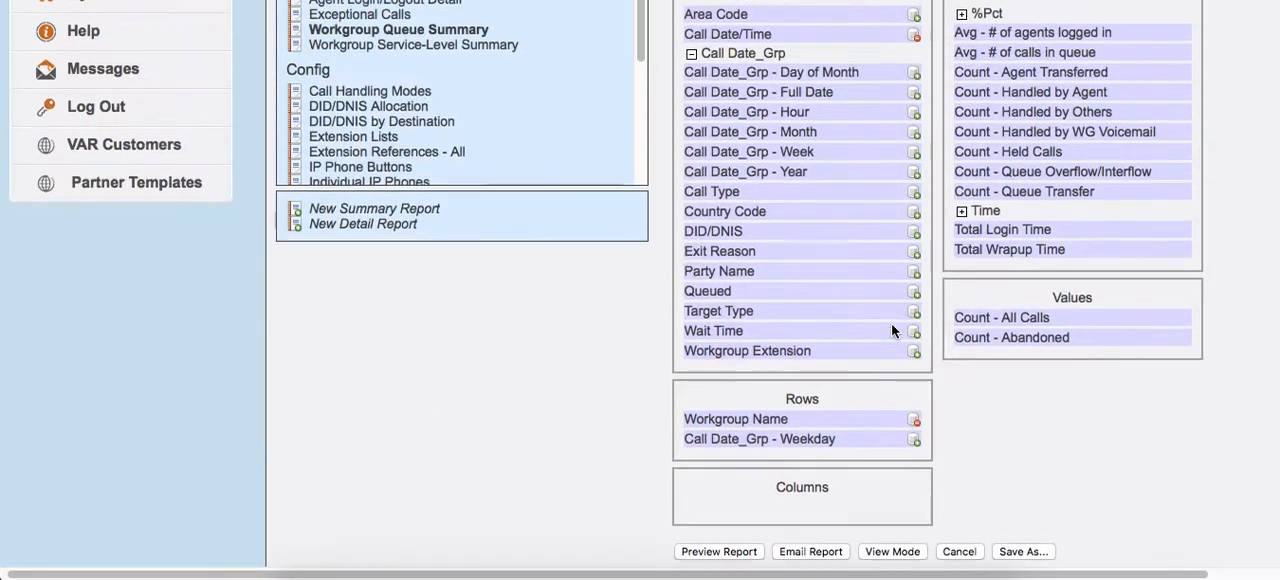
scroll(902, 334, "down", 10)
scroll(1018, 292, "up", 4)
scroll(1035, 300, "up", 1)
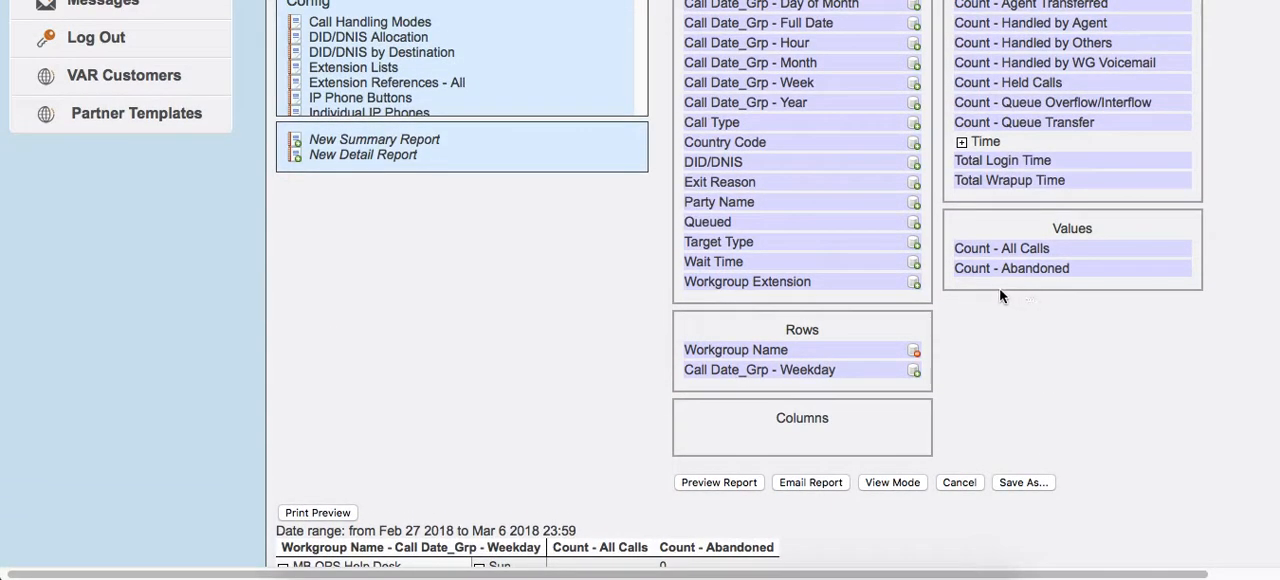
scroll(1002, 292, "up", 3)
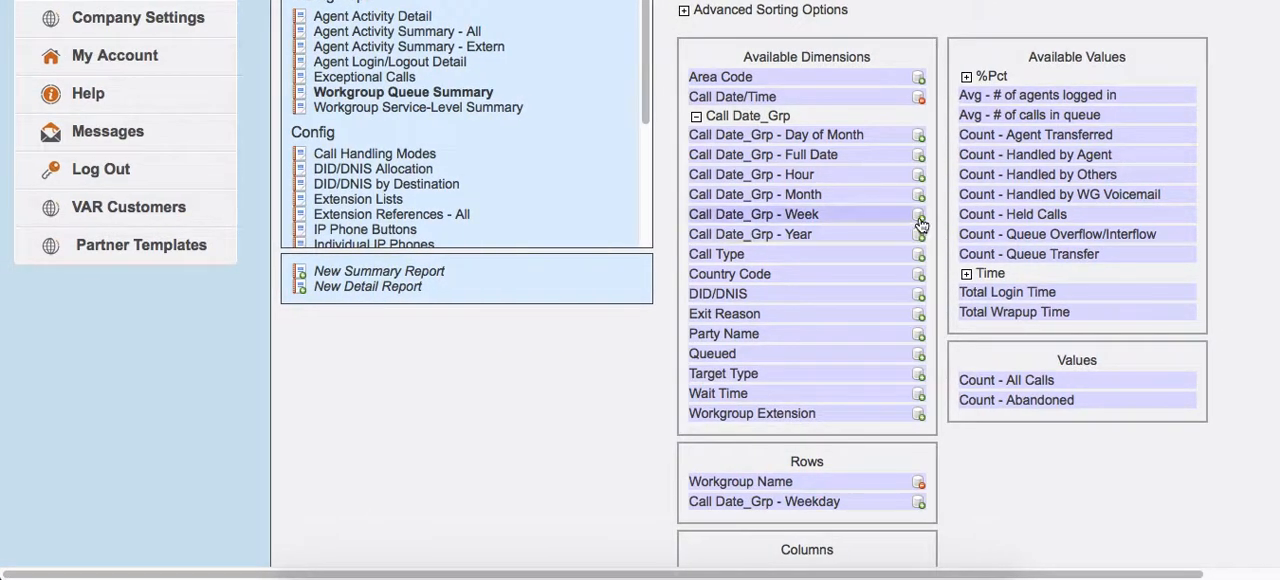
scroll(910, 235, "up", 5)
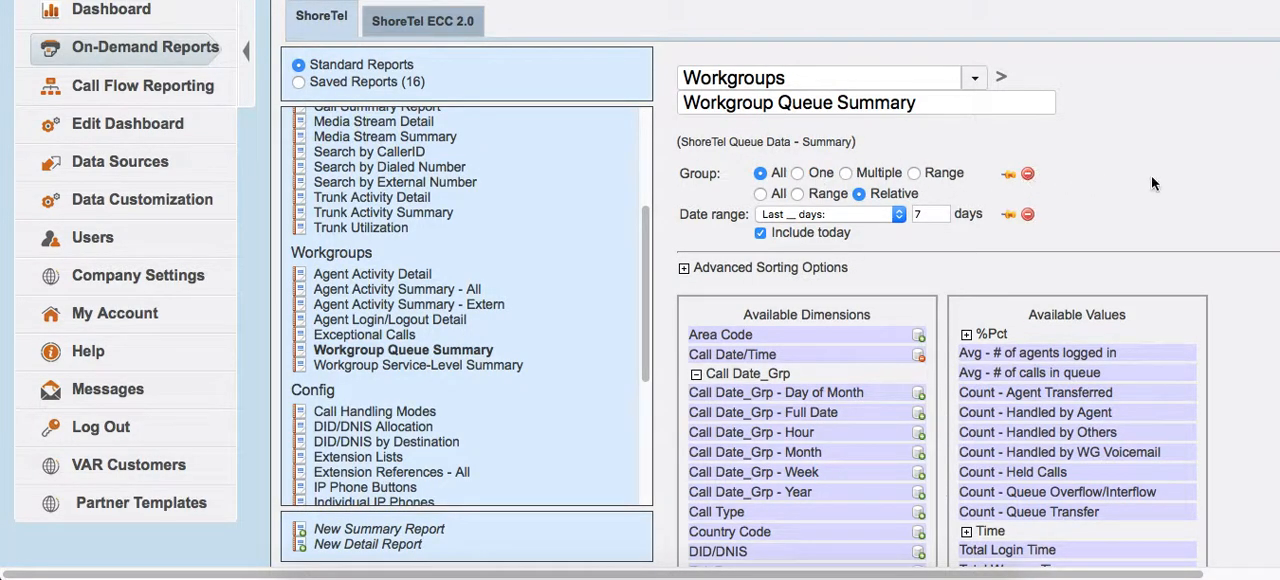
Add a filter on the Queued dimension and limit it to the single value Queued.
scroll(1086, 206, "down", 3)
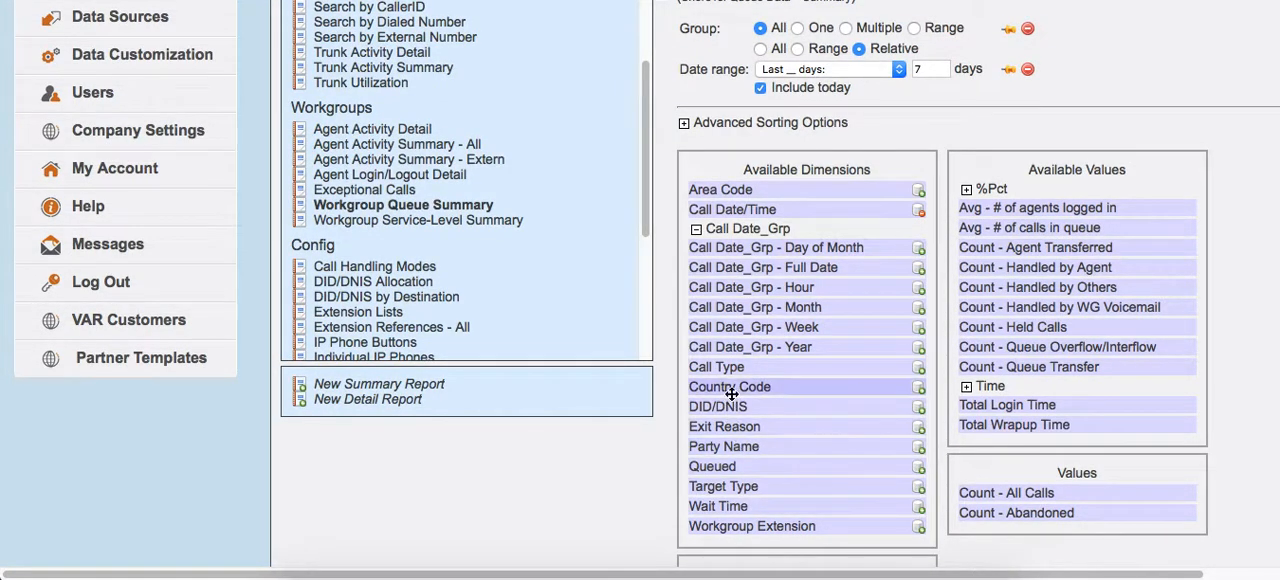
left_click(921, 472)
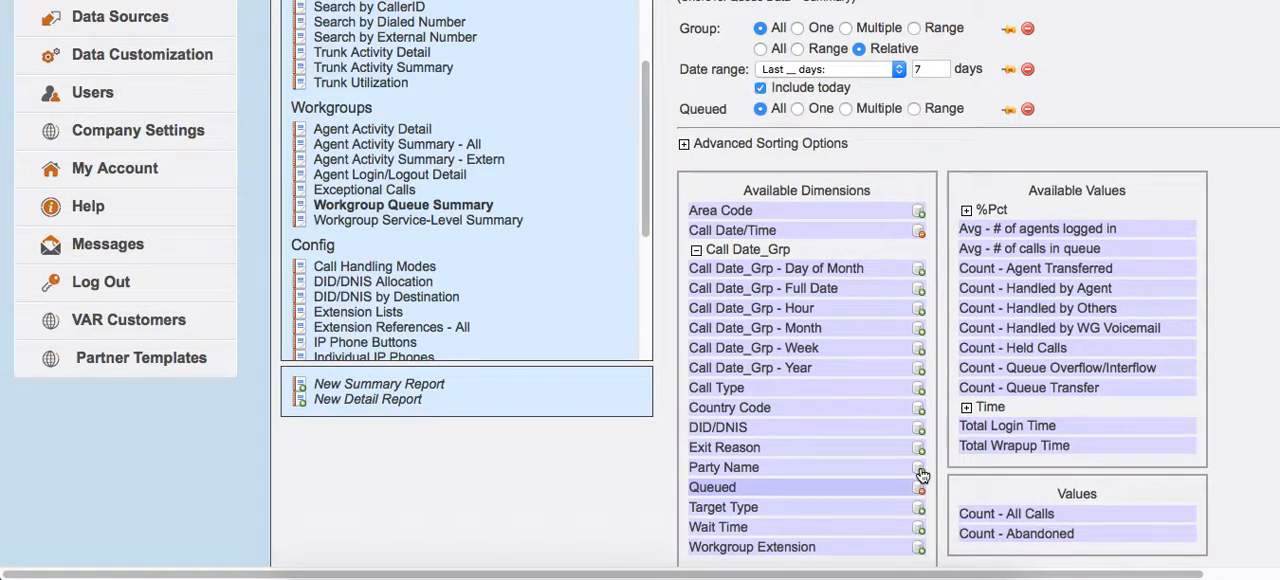
scroll(901, 182, "up", 3)
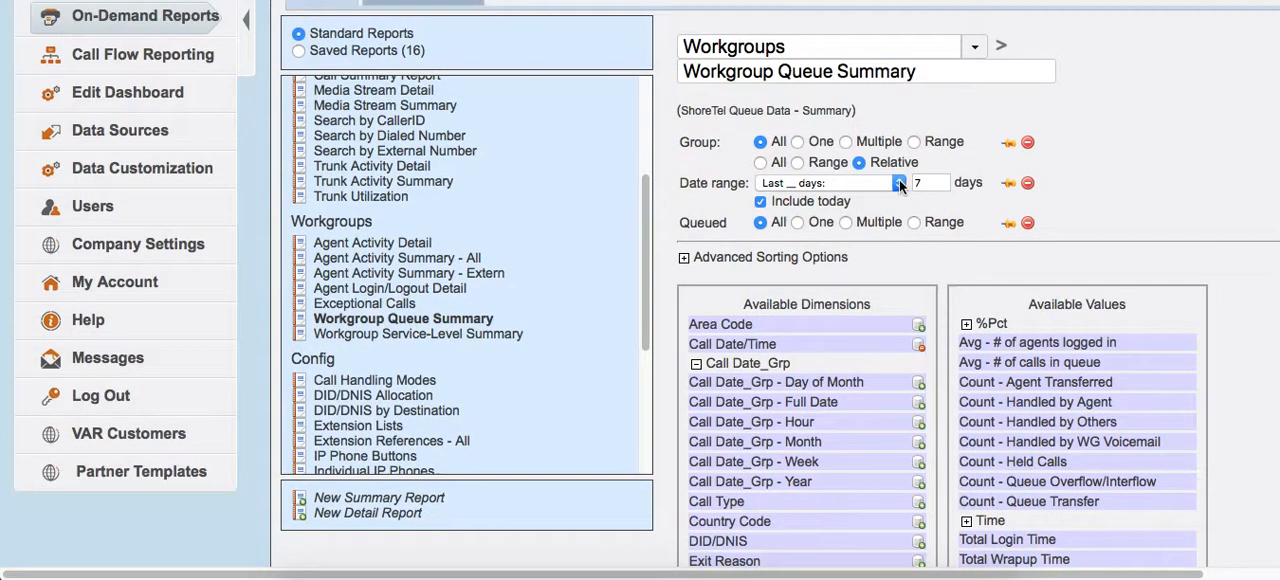
left_click(797, 223)
left_click(803, 243)
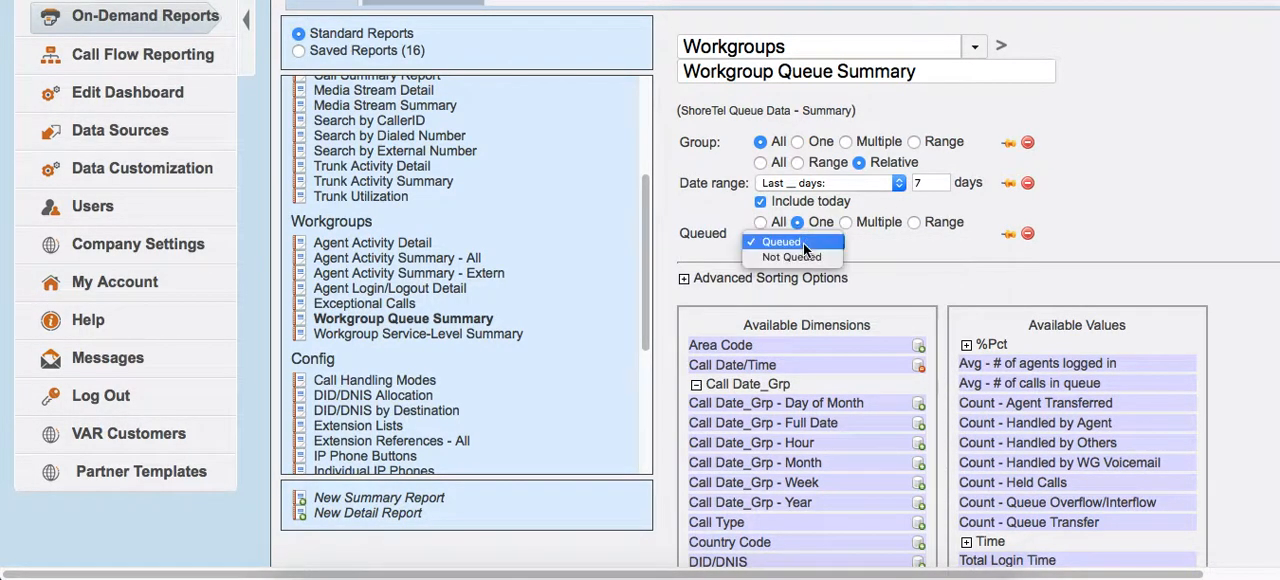
left_click(915, 257)
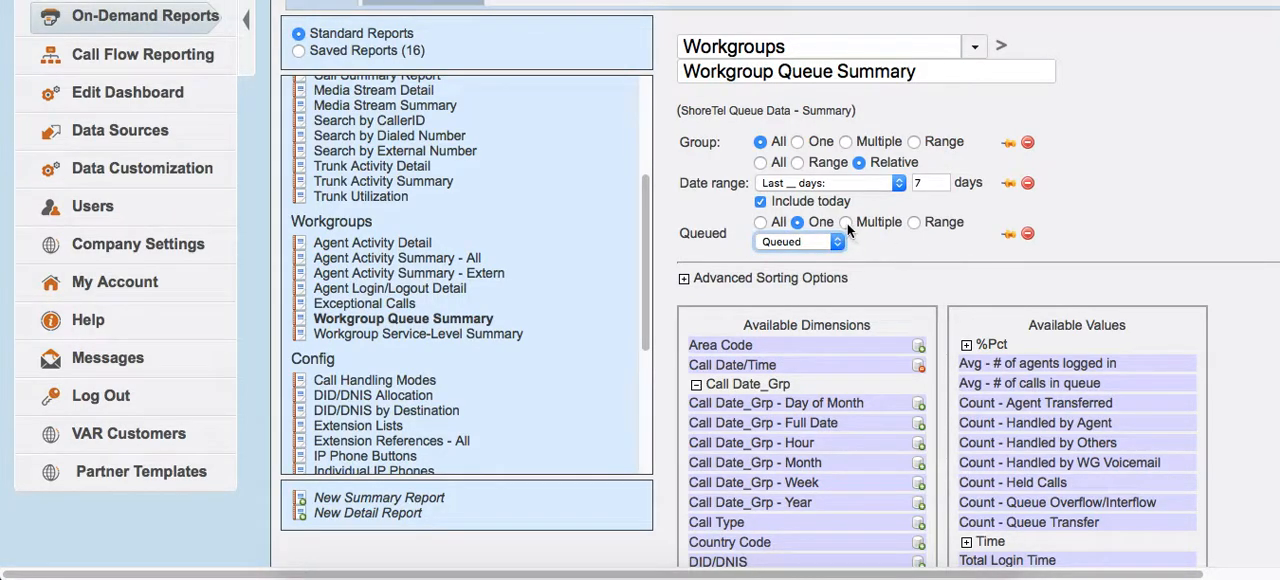
left_click(822, 242)
left_click(893, 269)
Remove the Queued filter from the report.
scroll(892, 268, "down", 4)
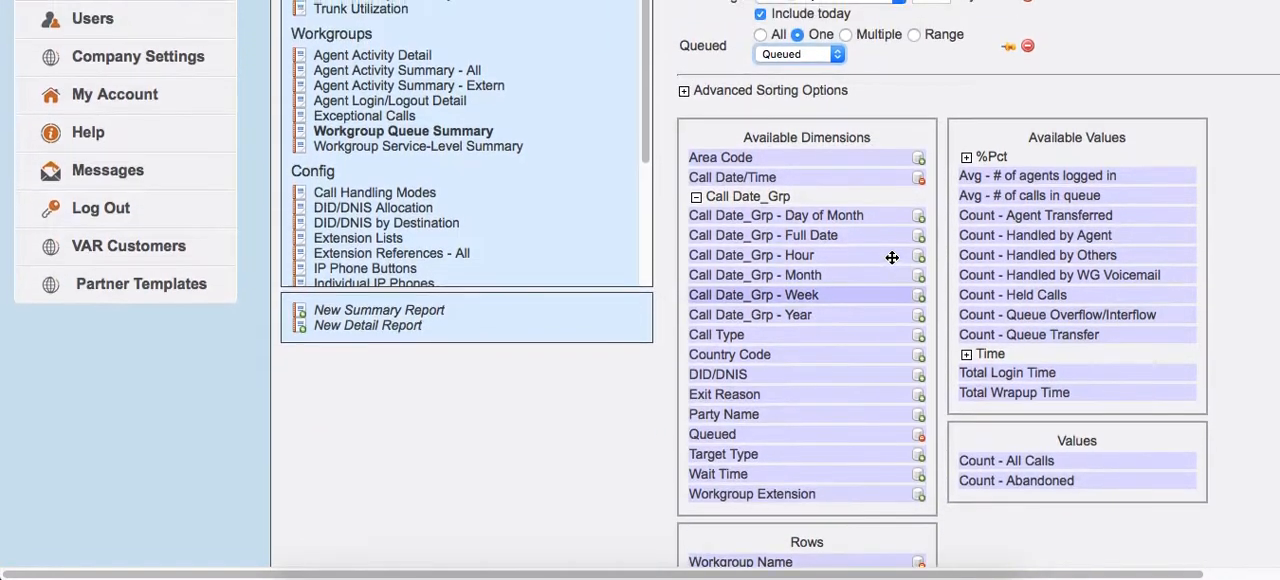
scroll(1005, 120, "up", 3)
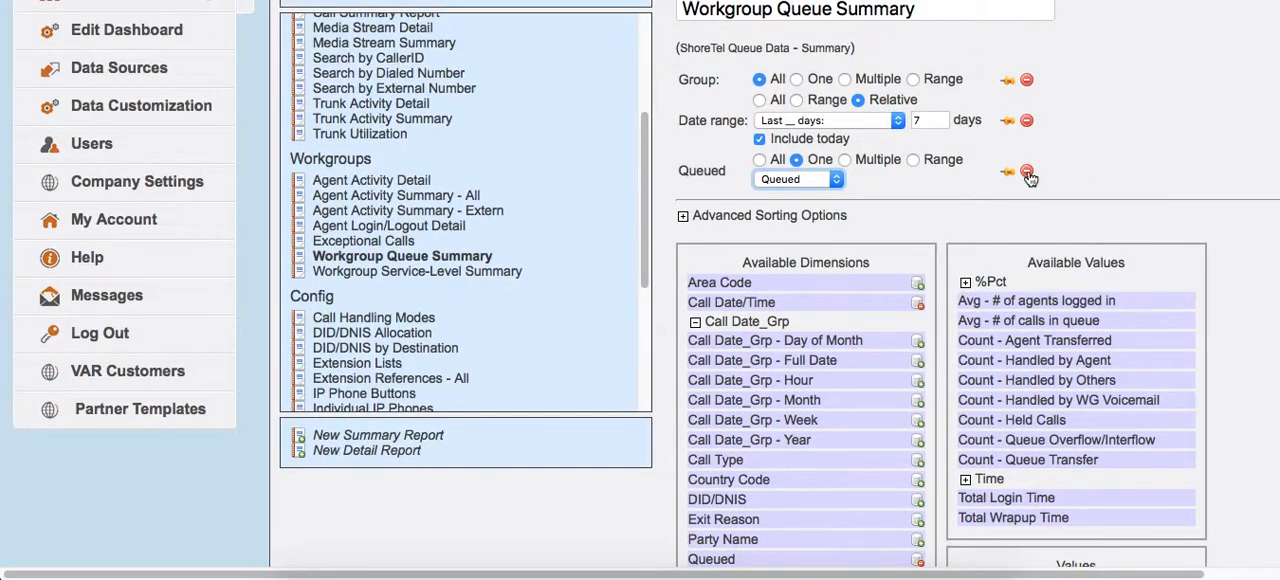
left_click(1027, 172)
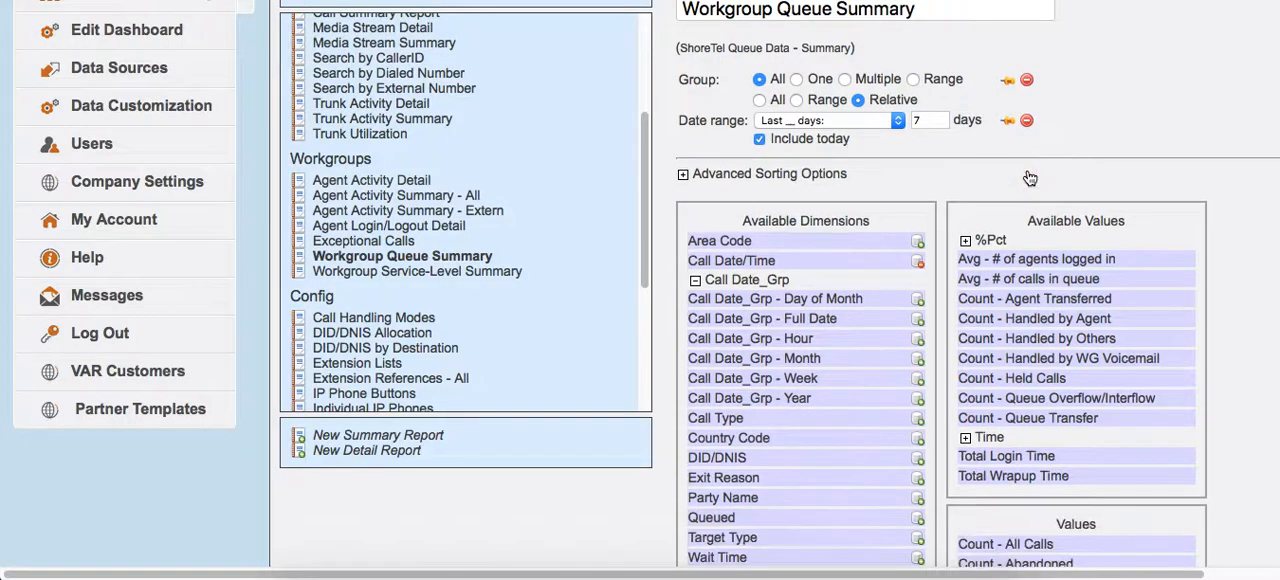
Add an Exit Reason filter limited to the single value Abandon, reviewing the exit reasons it offers.
scroll(863, 414, "down", 2)
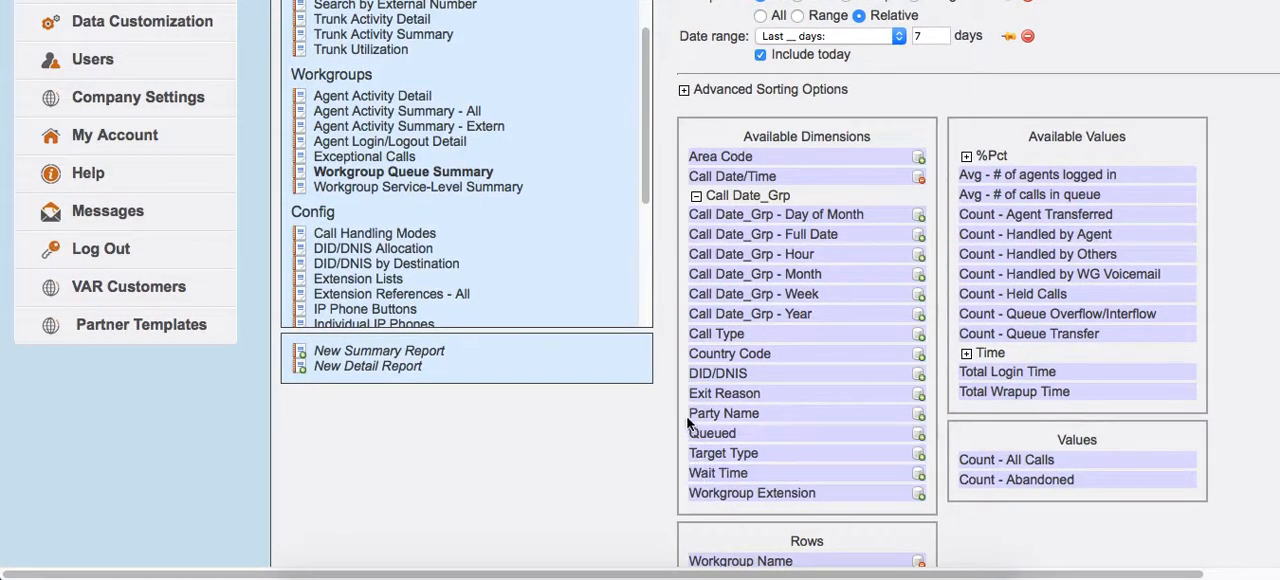
left_click(920, 396)
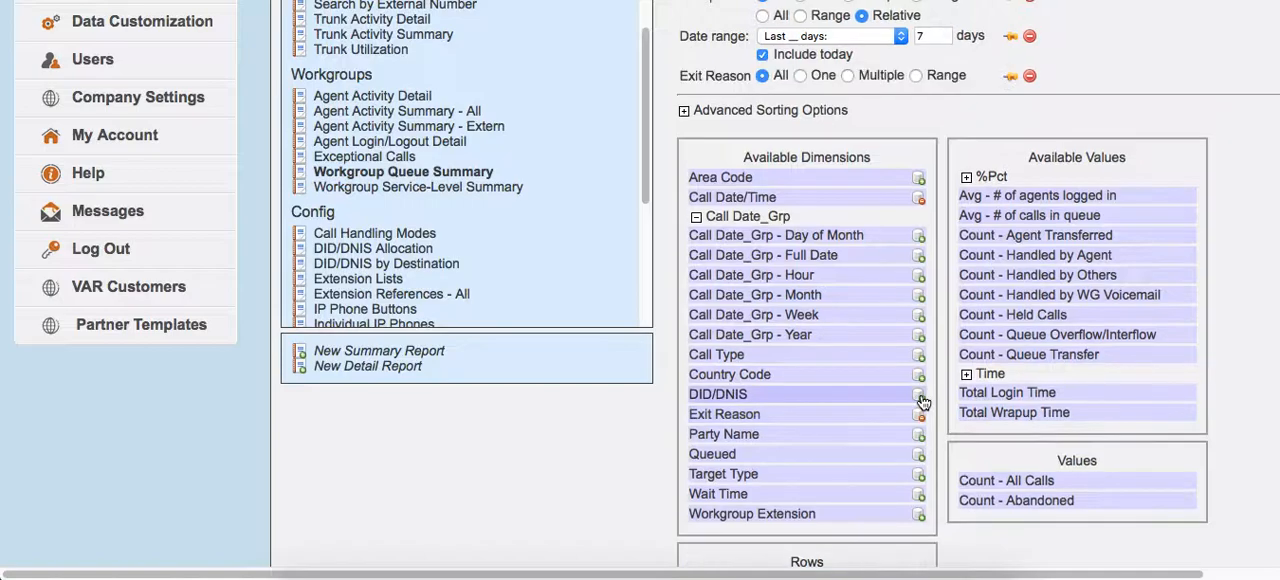
scroll(954, 94, "up", 5)
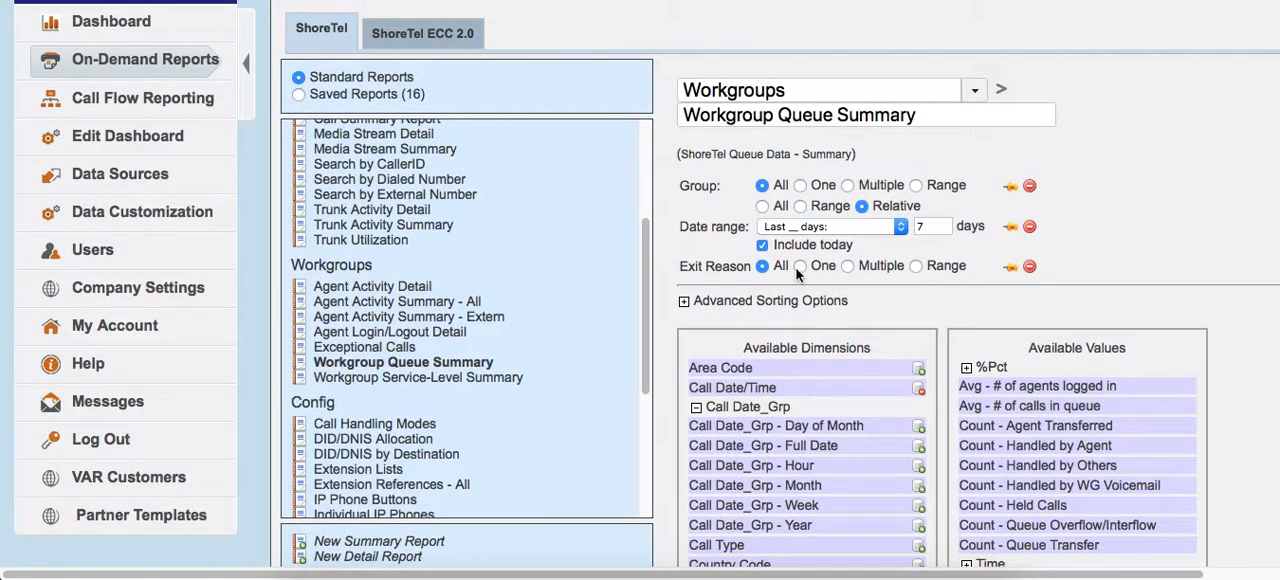
left_click(800, 266)
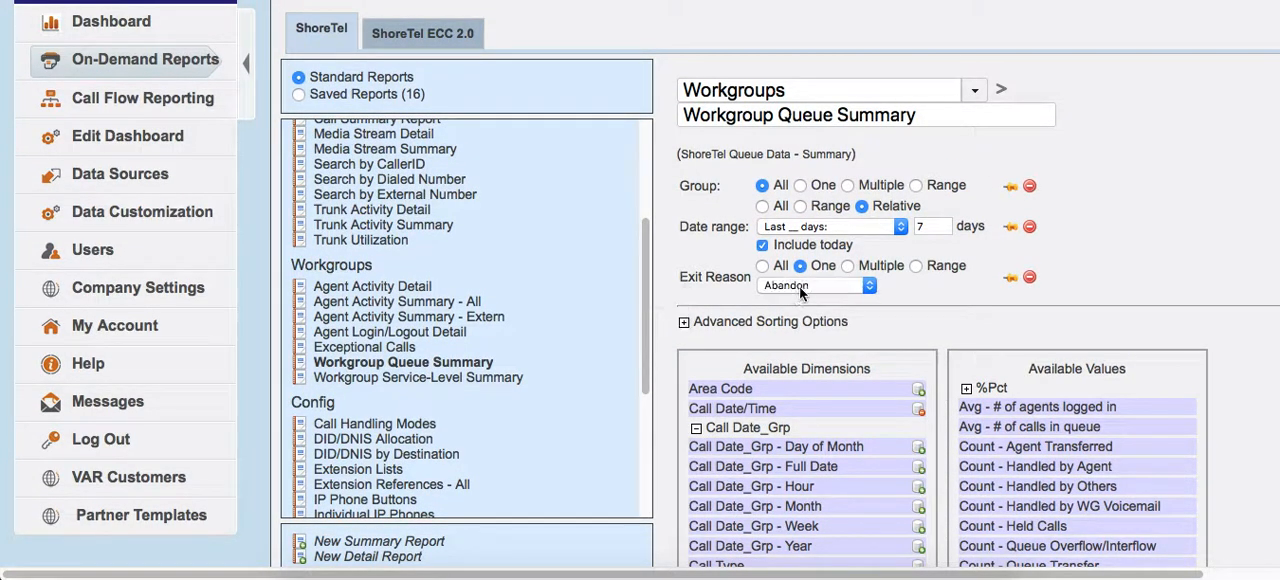
left_click(800, 286)
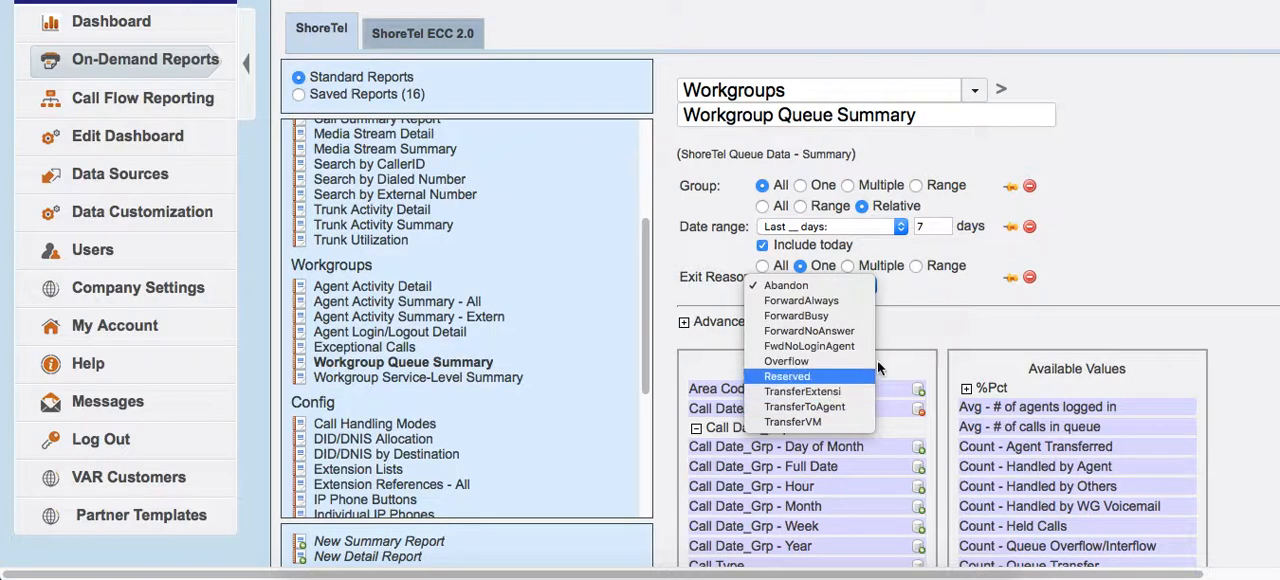
left_click(805, 222)
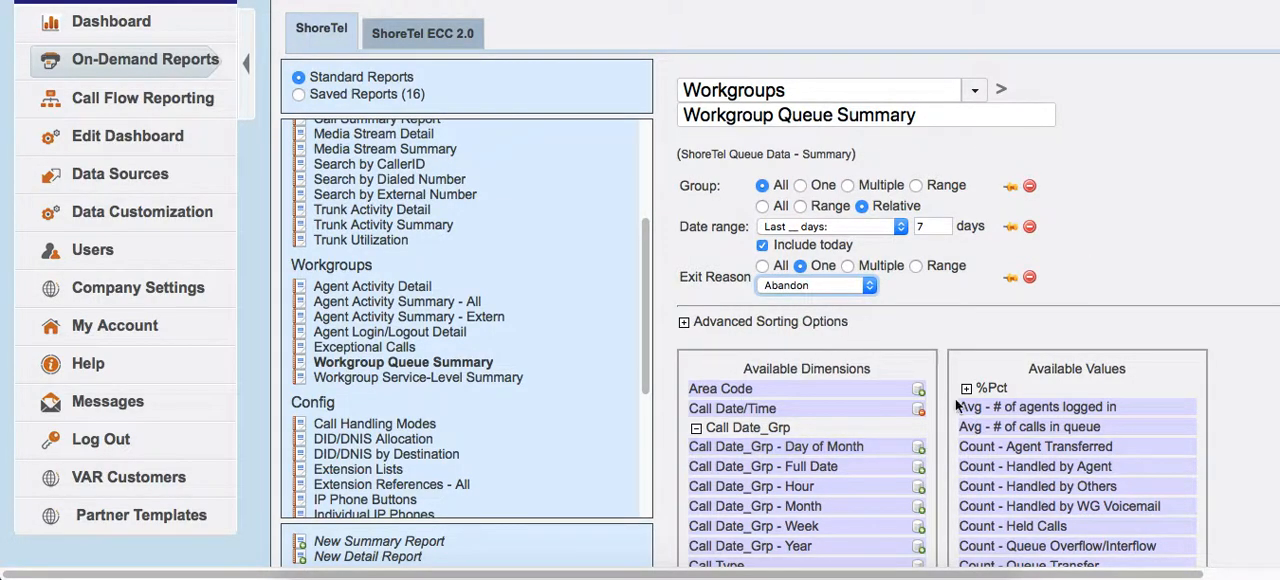
Remove Count - Abandoned from the report's values and set the Exit Reason filter to TransferVM.
scroll(830, 420, "down", 5)
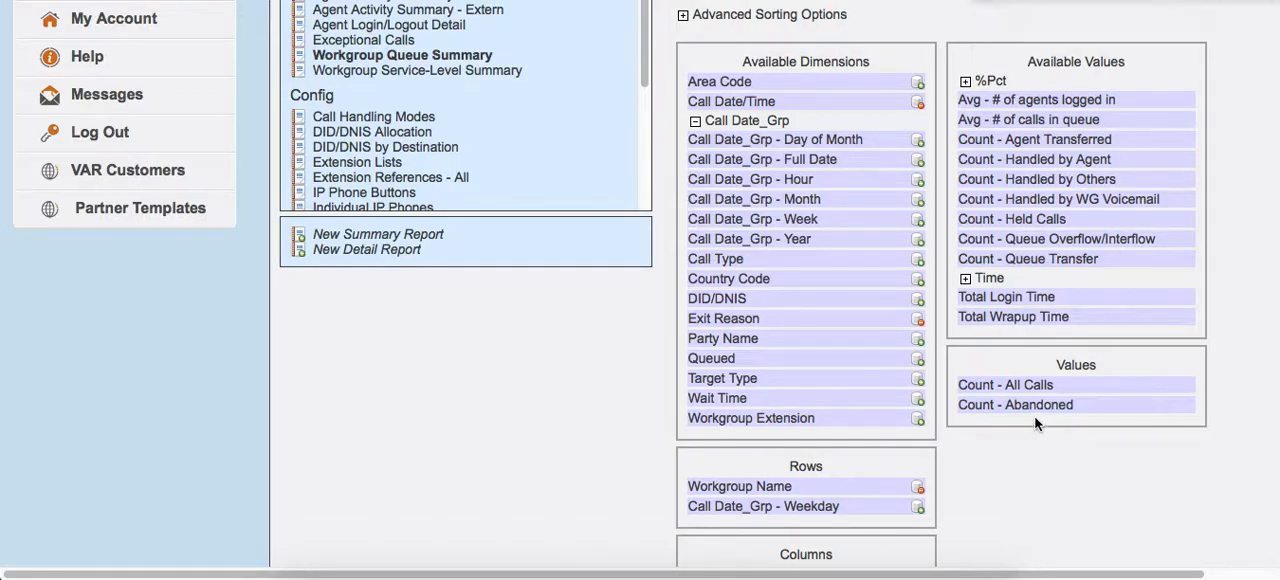
left_click_drag(984, 407, 1070, 340)
scroll(1001, 412, "up", 3)
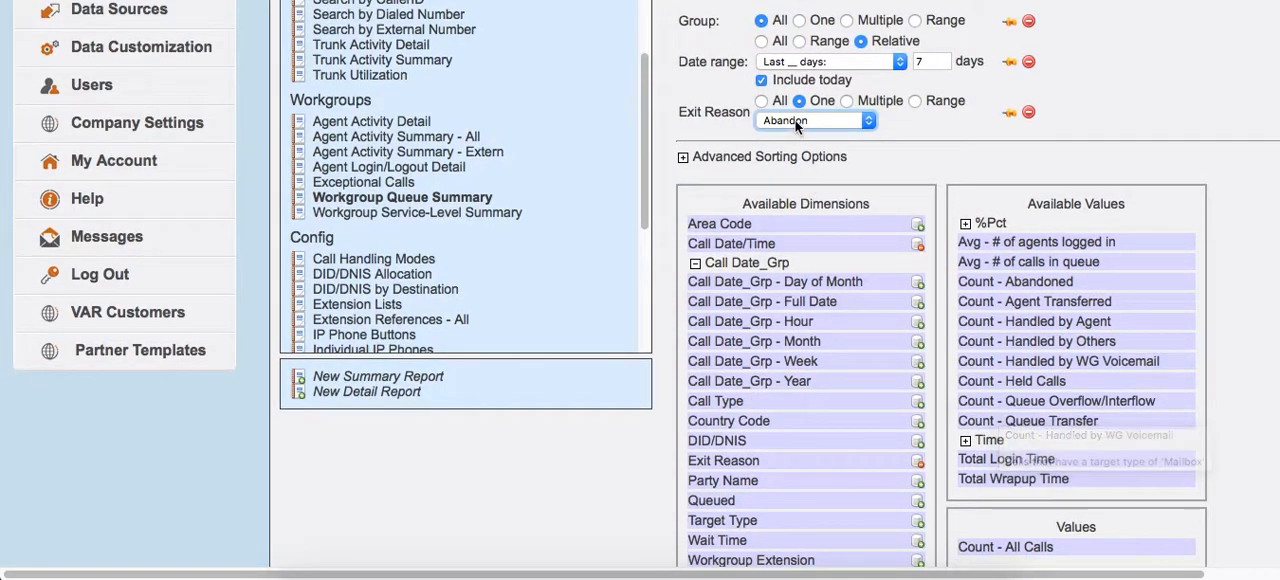
left_click(864, 122)
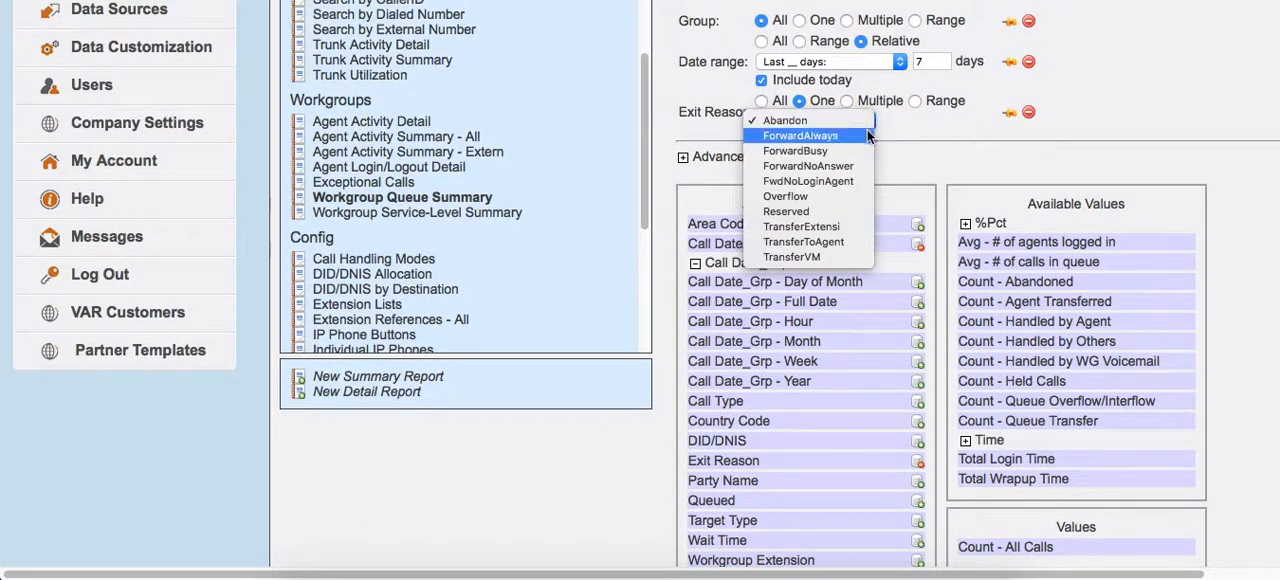
left_click(816, 257)
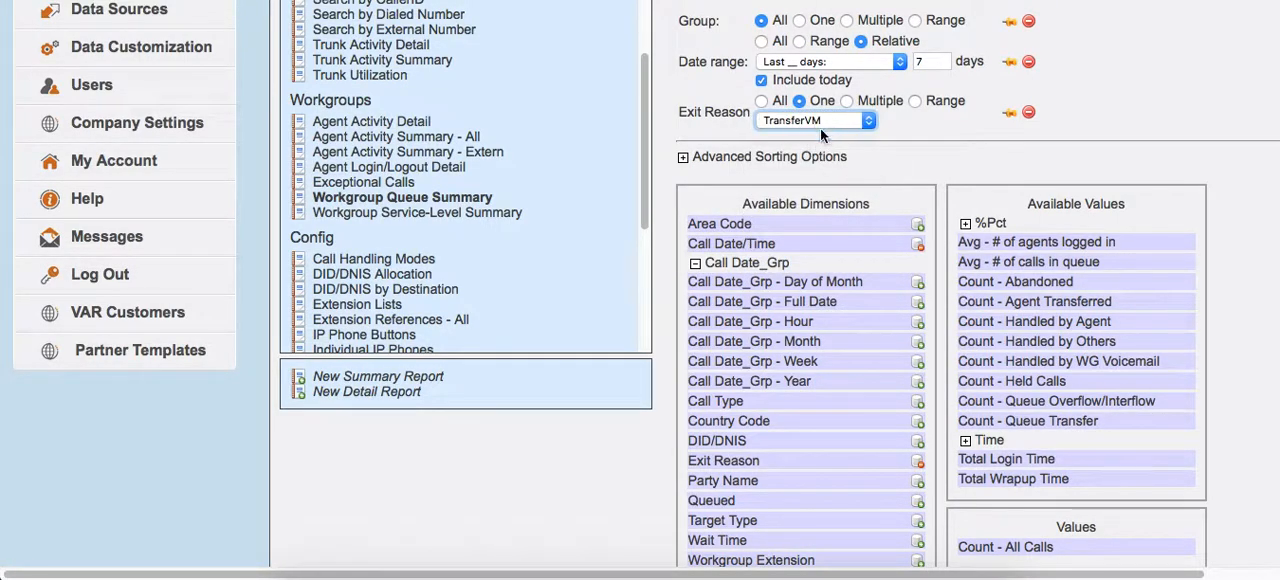
scroll(979, 318, "down", 5)
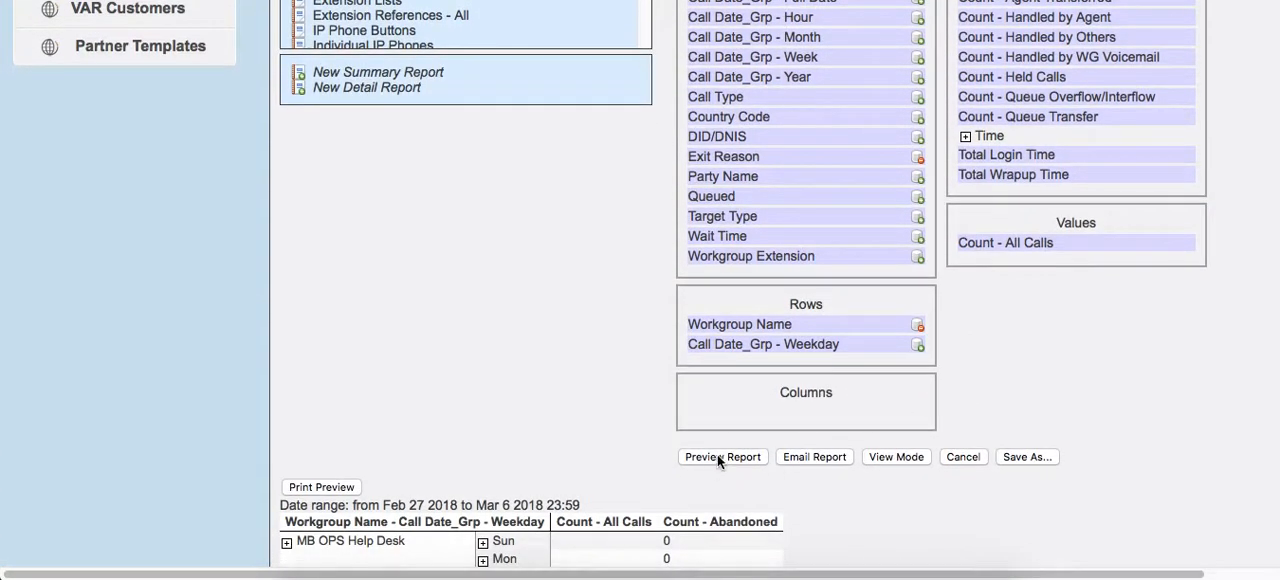
Preview the report, extend its relative date range to the last 60 days and preview it again.
scroll(717, 458, "down", 2)
left_click(722, 354)
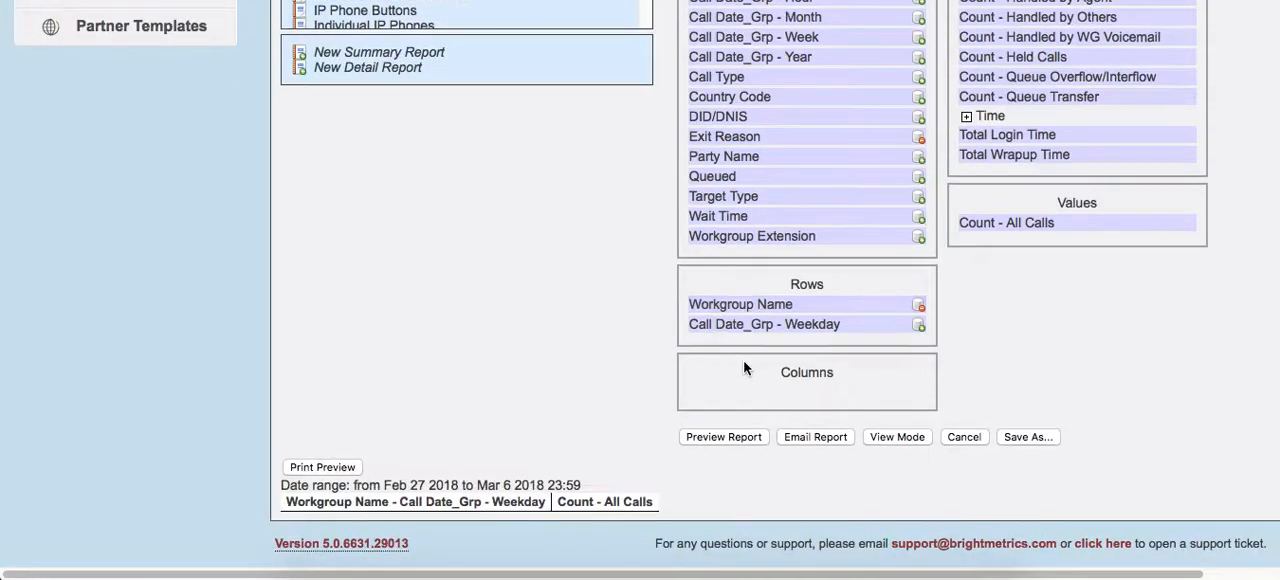
scroll(671, 414, "up", 7)
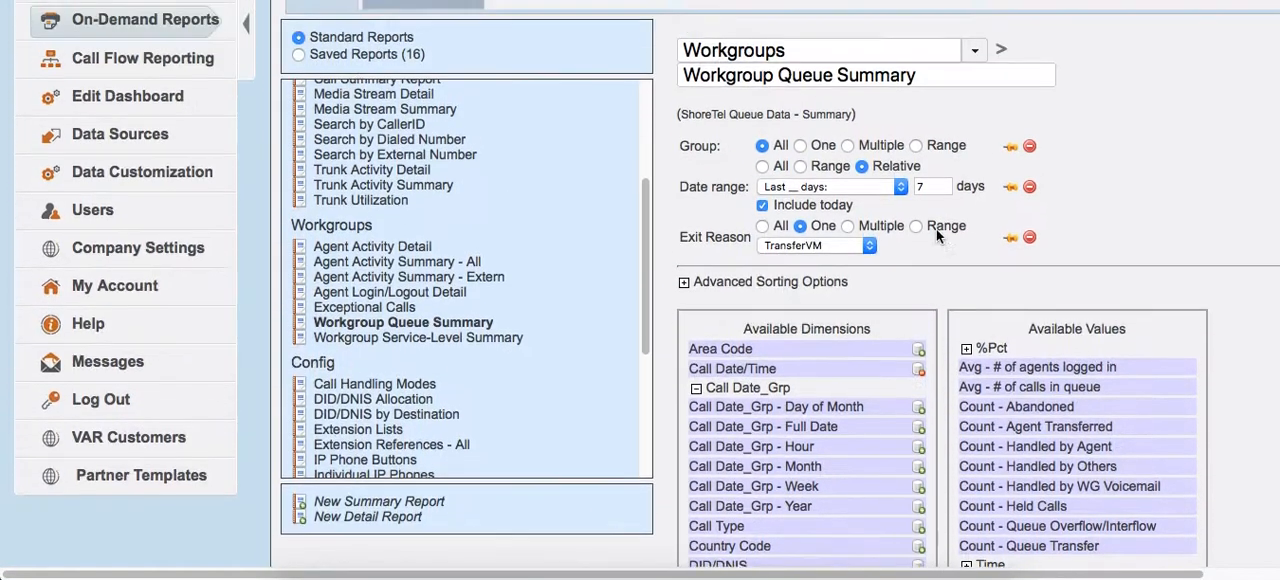
scroll(928, 239, "up", 1)
left_click_drag(932, 211, 878, 204)
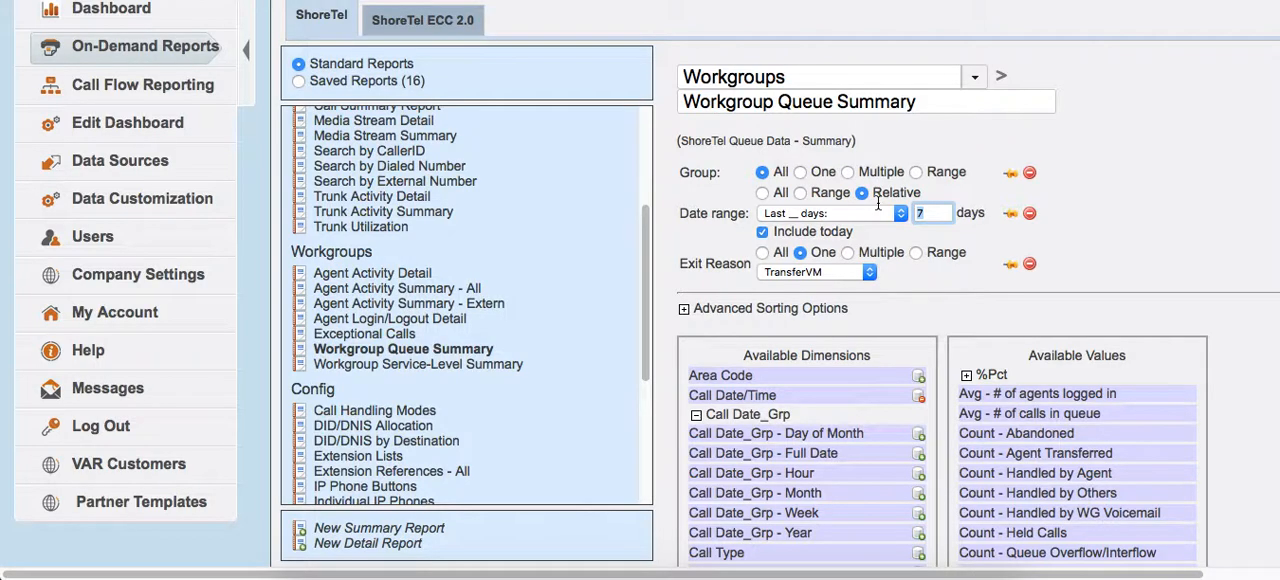
type("60")
scroll(863, 281, "down", 7)
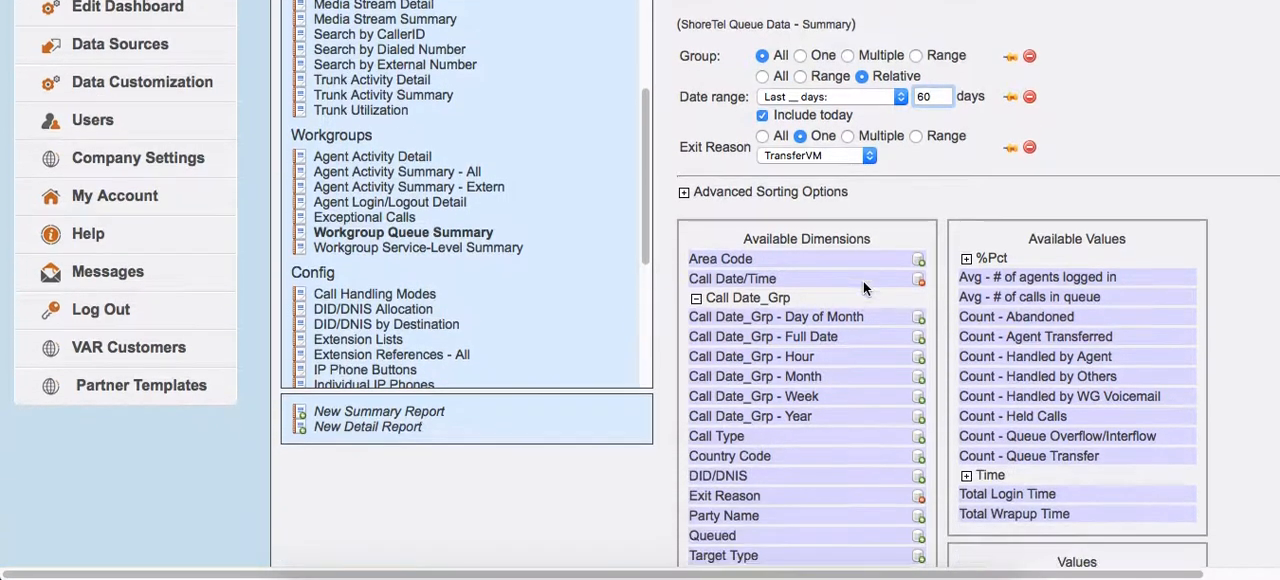
scroll(620, 376, "down", 2)
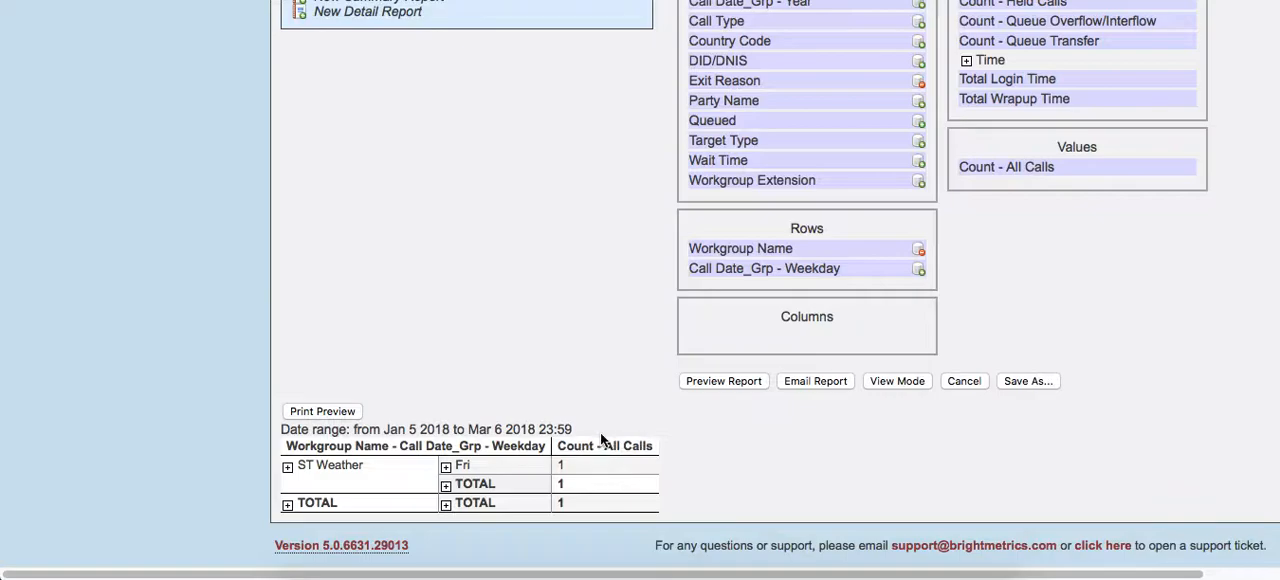
Switch the Exit Reason filter to multiple values and include ForwardAlways, ForwardBusy, ForwardNoAnswer and TransferVM.
scroll(584, 455, "up", 1)
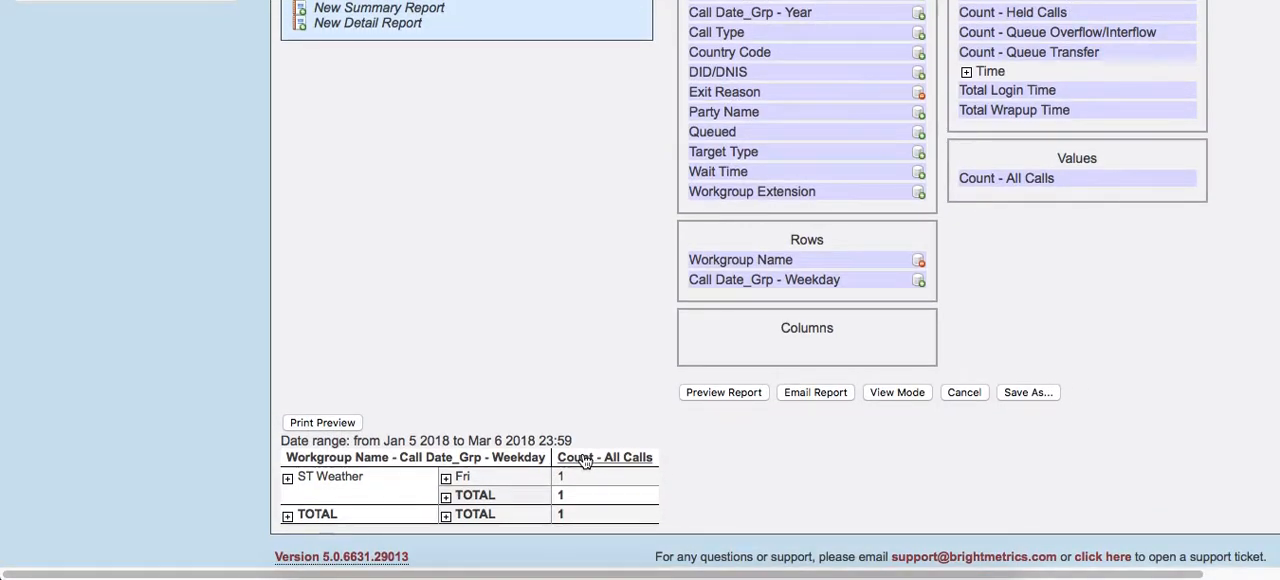
scroll(584, 458, "up", 10)
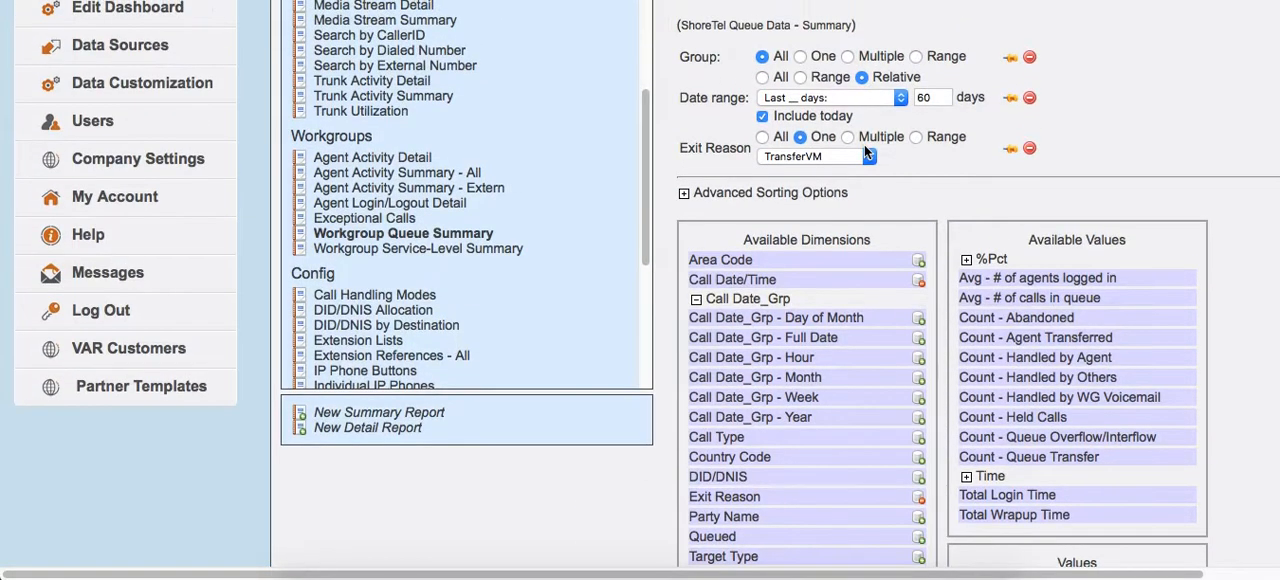
scroll(740, 188, "up", 2)
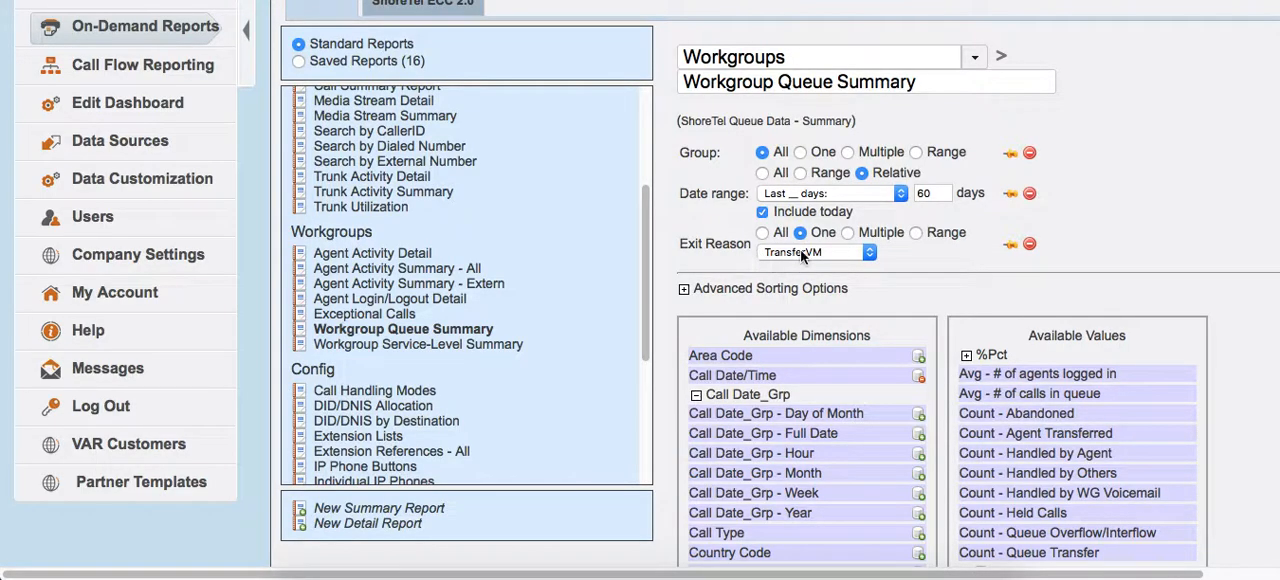
left_click(848, 232)
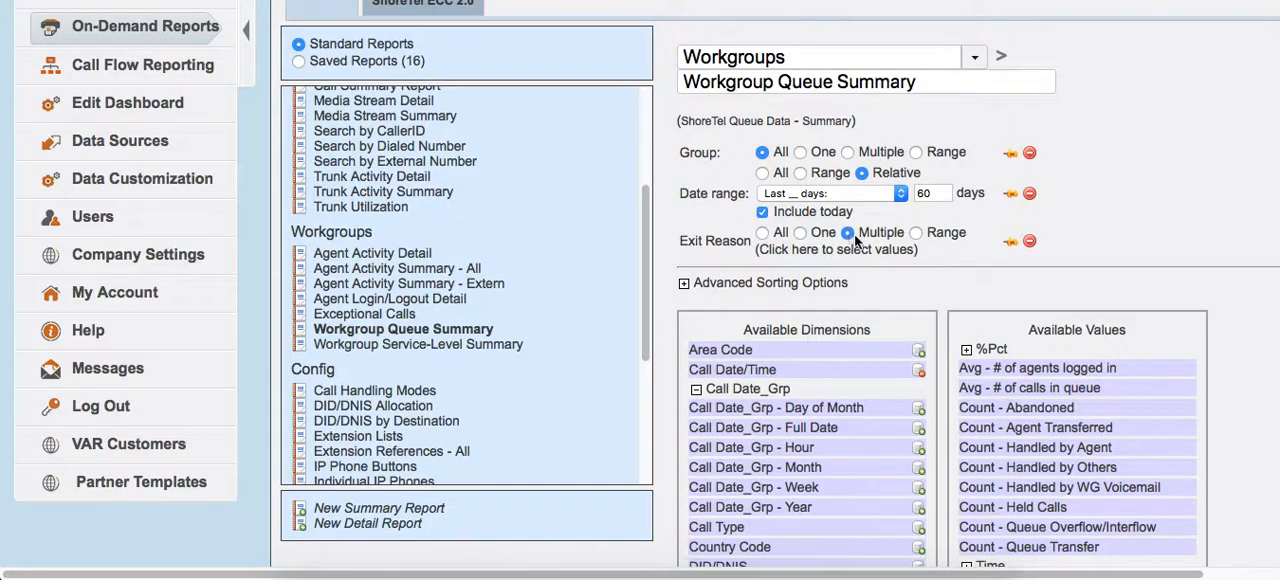
left_click(852, 258)
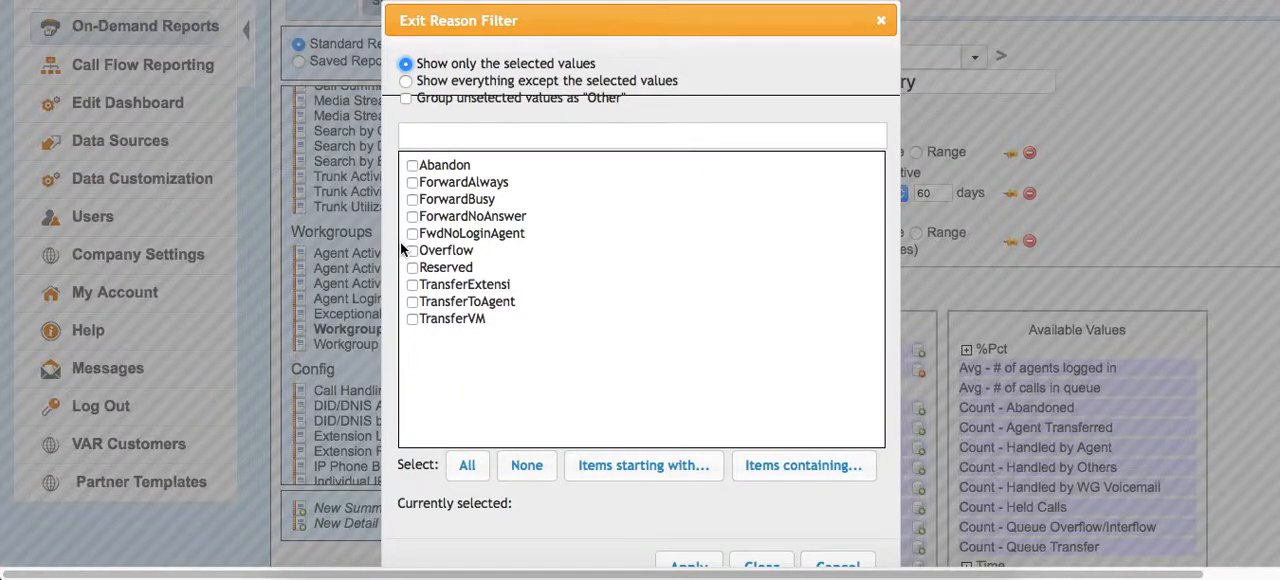
left_click(413, 319)
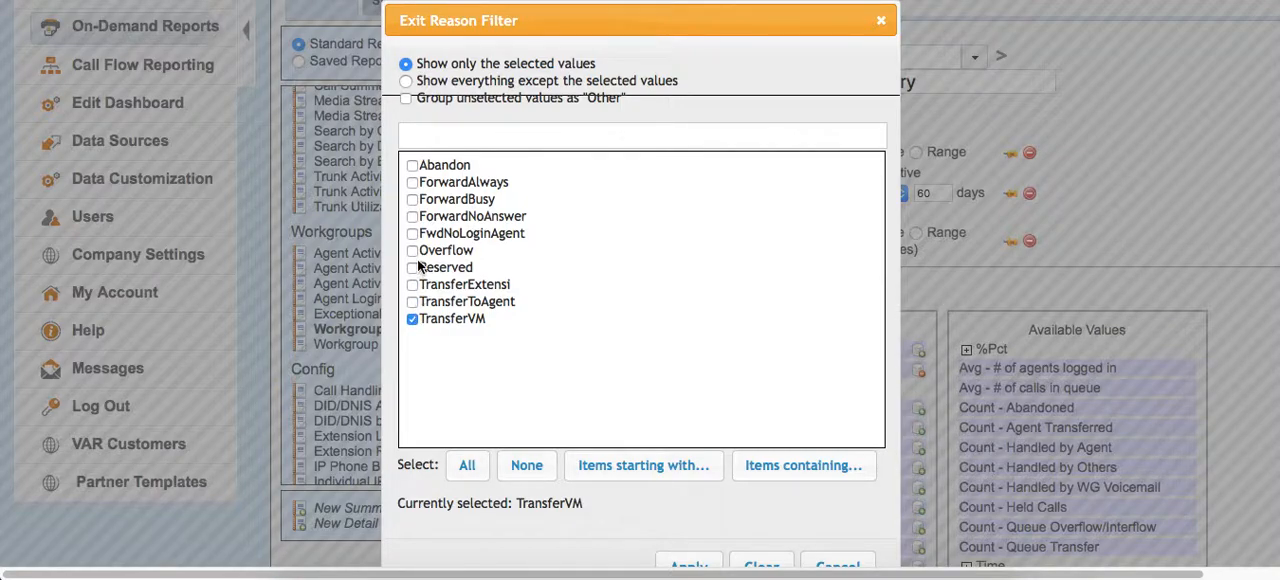
left_click(412, 182)
left_click(412, 199)
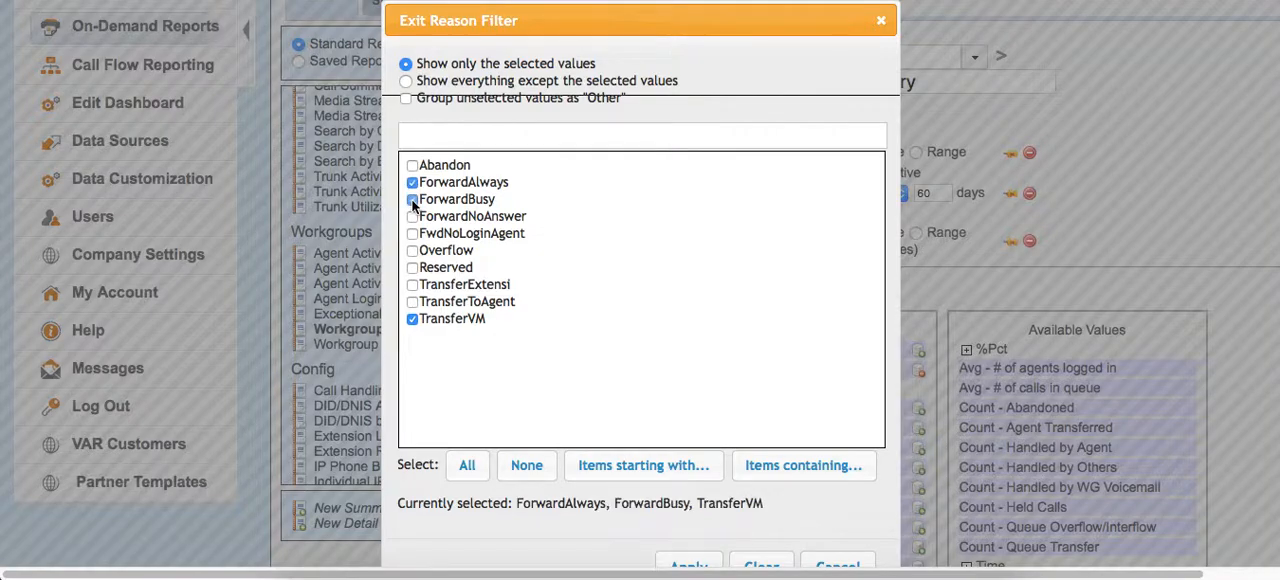
left_click(412, 216)
scroll(644, 346, "down", 3)
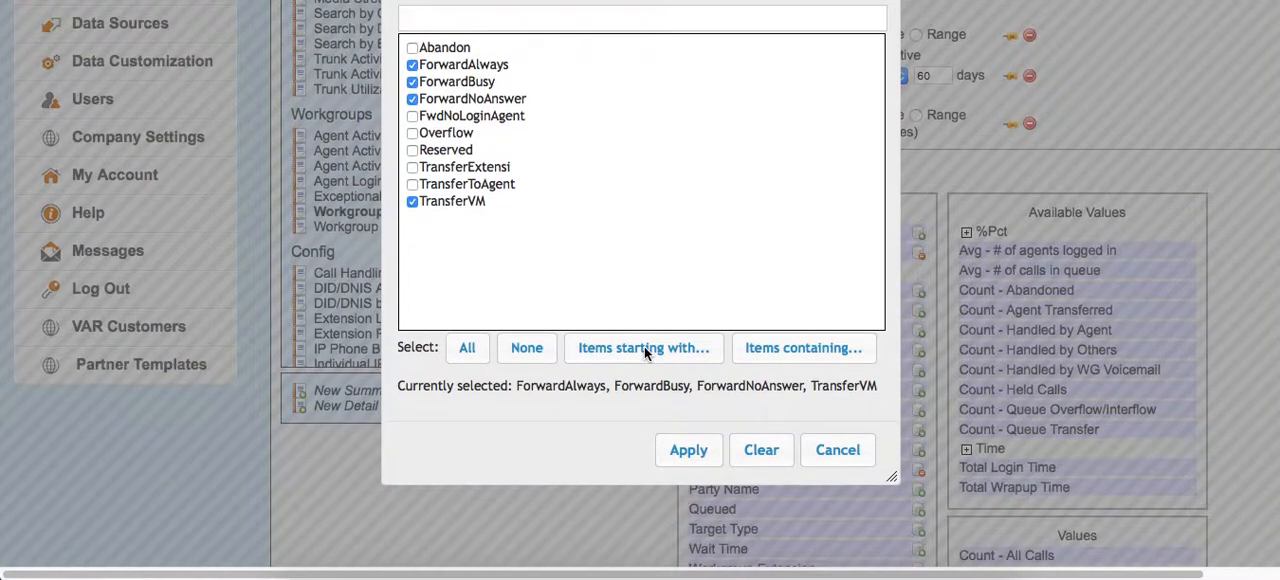
left_click(686, 452)
Preview the report with the multiple exit reasons and examine the call counts by workgroup and weekday.
scroll(607, 492, "down", 5)
scroll(607, 492, "down", 3)
left_click(723, 454)
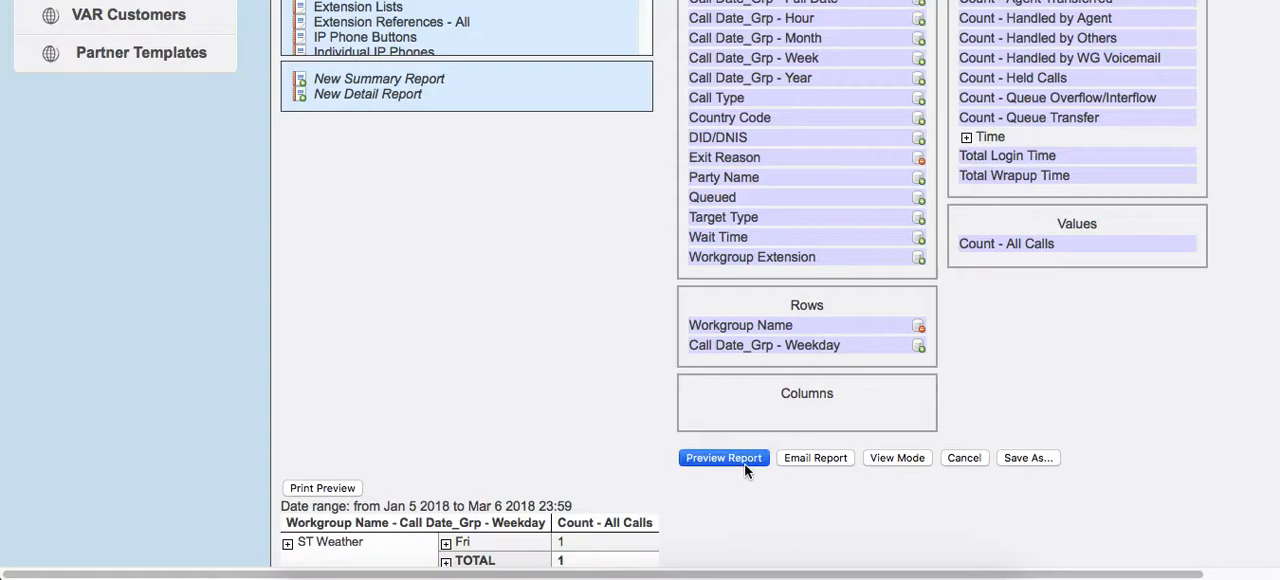
scroll(624, 434, "down", 5)
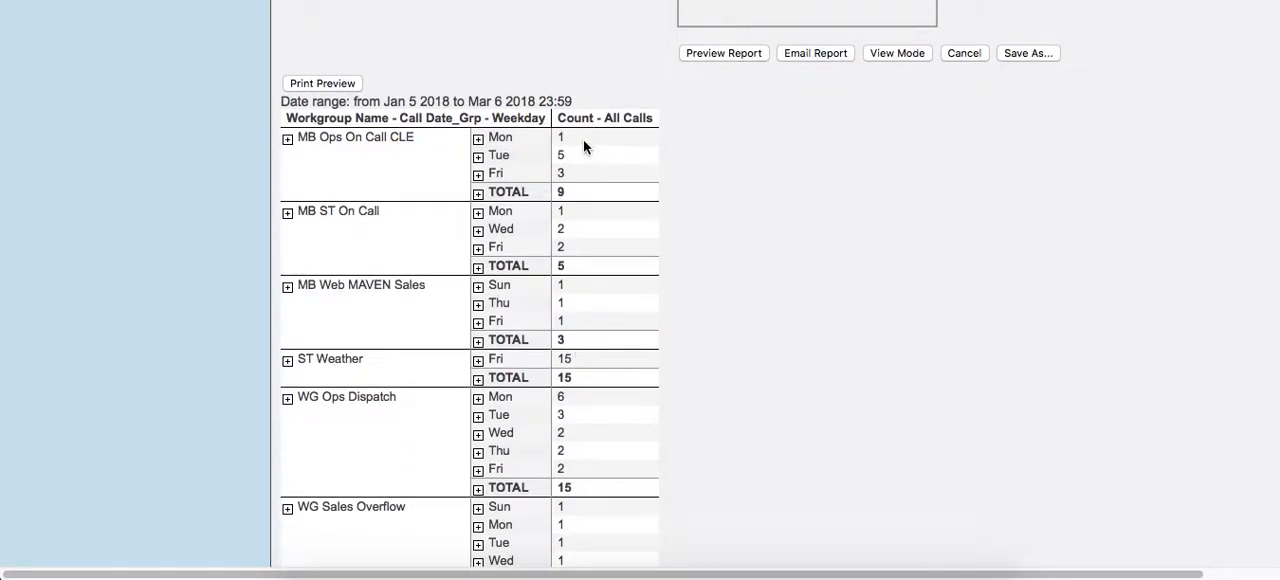
scroll(640, 157, "up", 4)
scroll(644, 167, "up", 4)
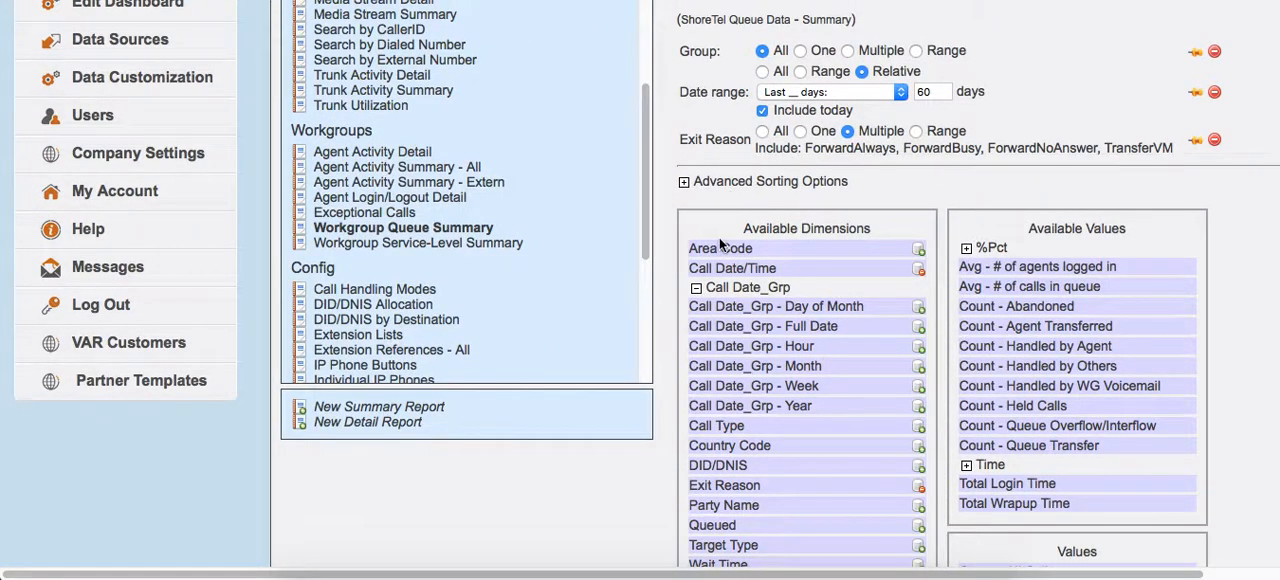
Remove the Exit Reason filter from the report and preview the unfiltered call counts.
scroll(708, 245, "down", 2)
scroll(760, 247, "up", 1)
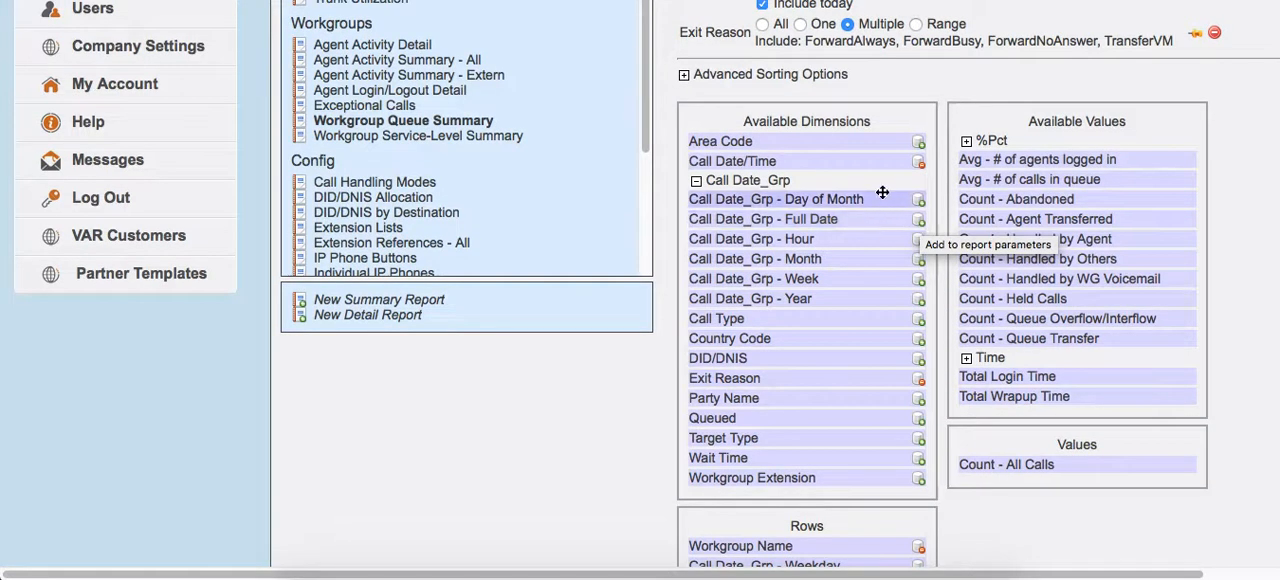
scroll(932, 165, "up", 3)
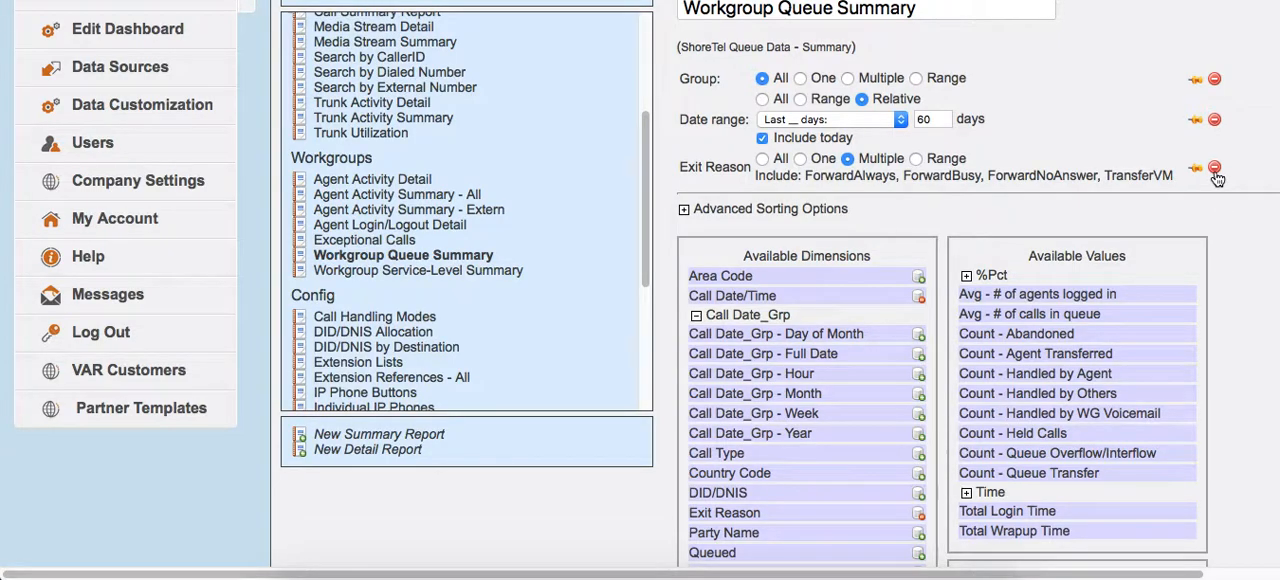
scroll(1217, 178, "down", 15)
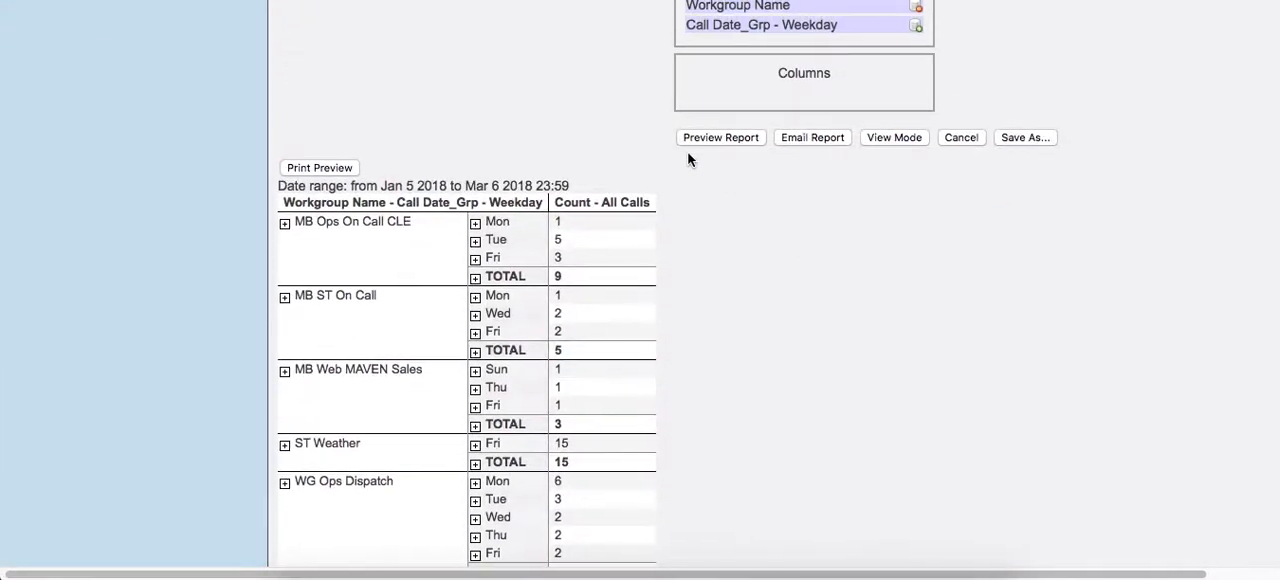
left_click(710, 137)
scroll(701, 260, "down", 5)
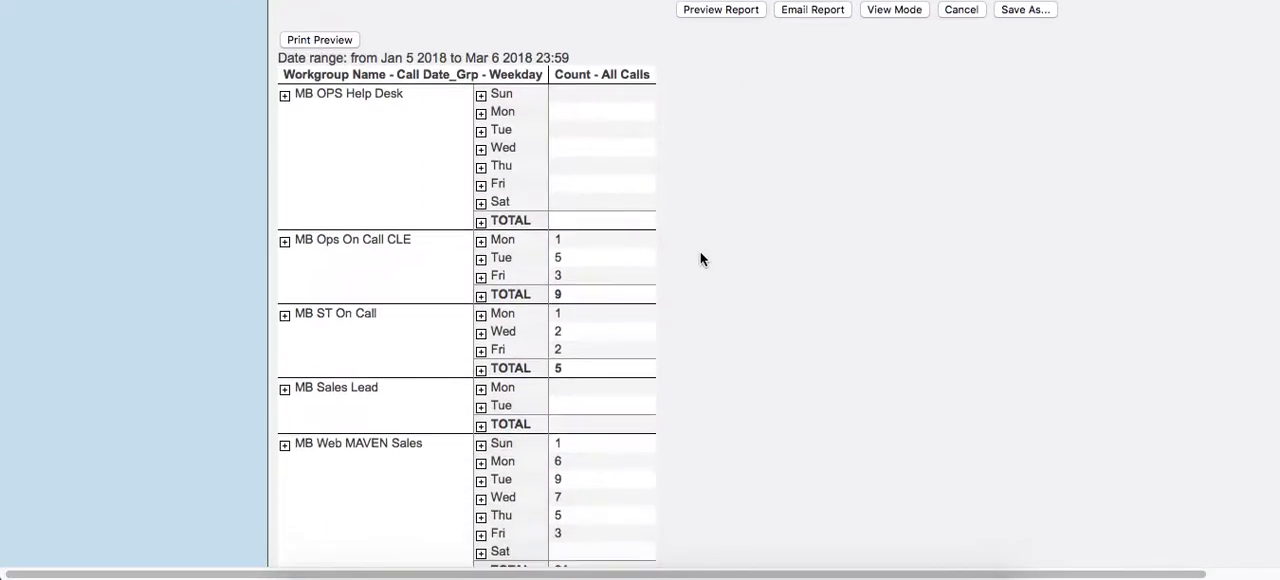
Review the report's filter settings and its available dimensions, available values, rows and selected values.
scroll(702, 260, "up", 7)
scroll(1063, 251, "up", 10)
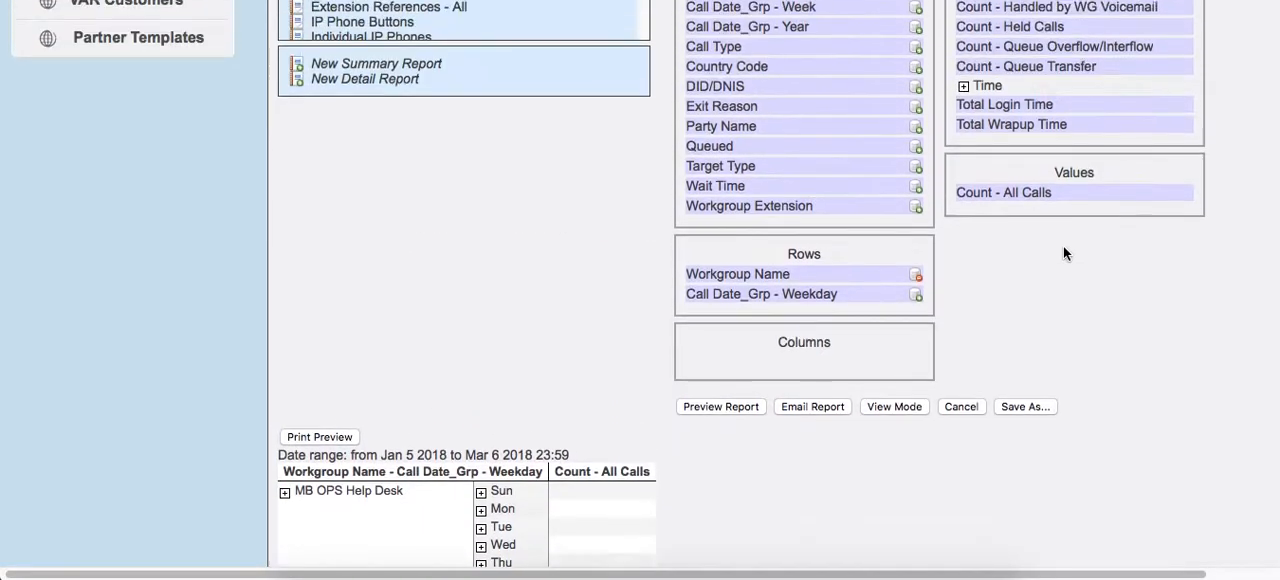
scroll(1096, 212, "up", 3)
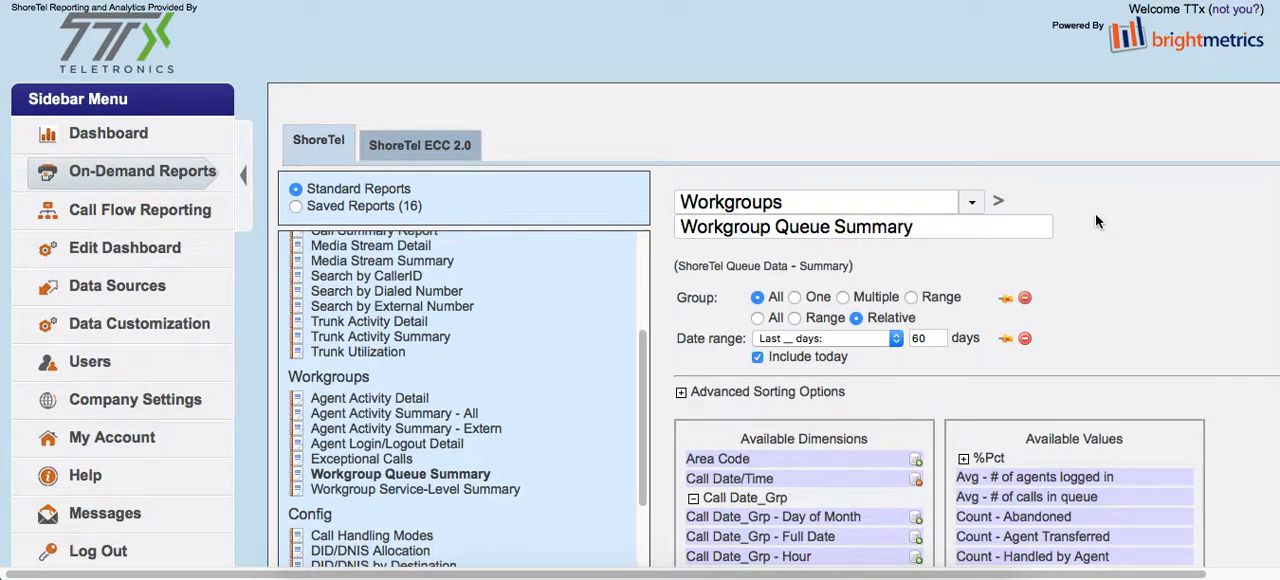
scroll(1080, 222, "down", 3)
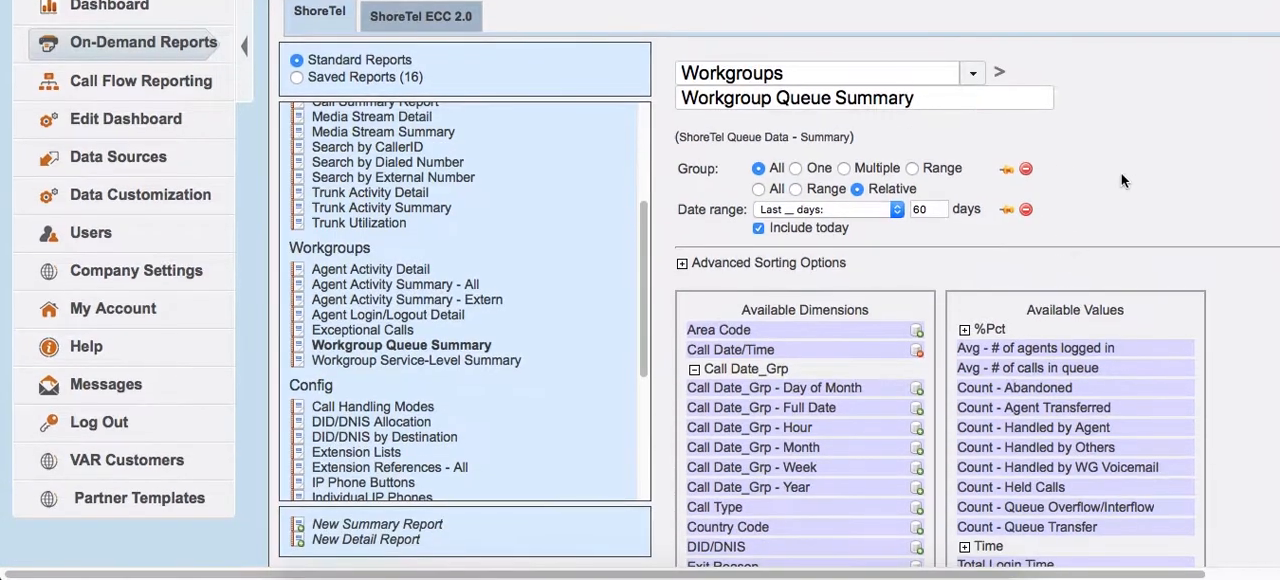
scroll(1064, 222, "down", 1)
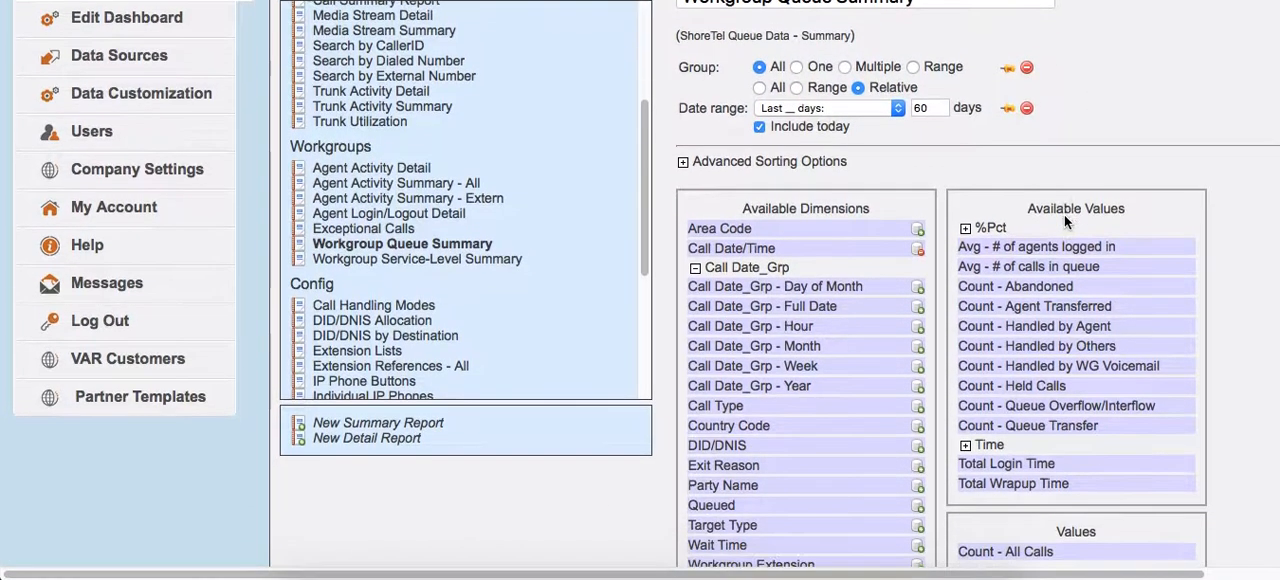
scroll(1209, 253, "down", 2)
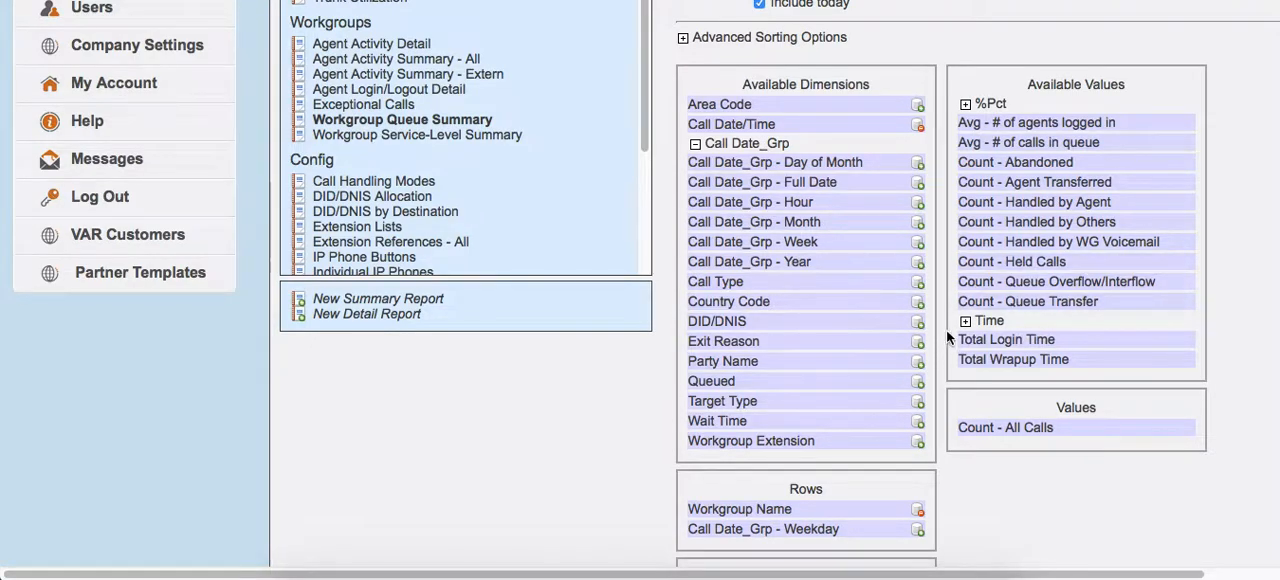
scroll(920, 289, "up", 1)
scroll(919, 289, "up", 3)
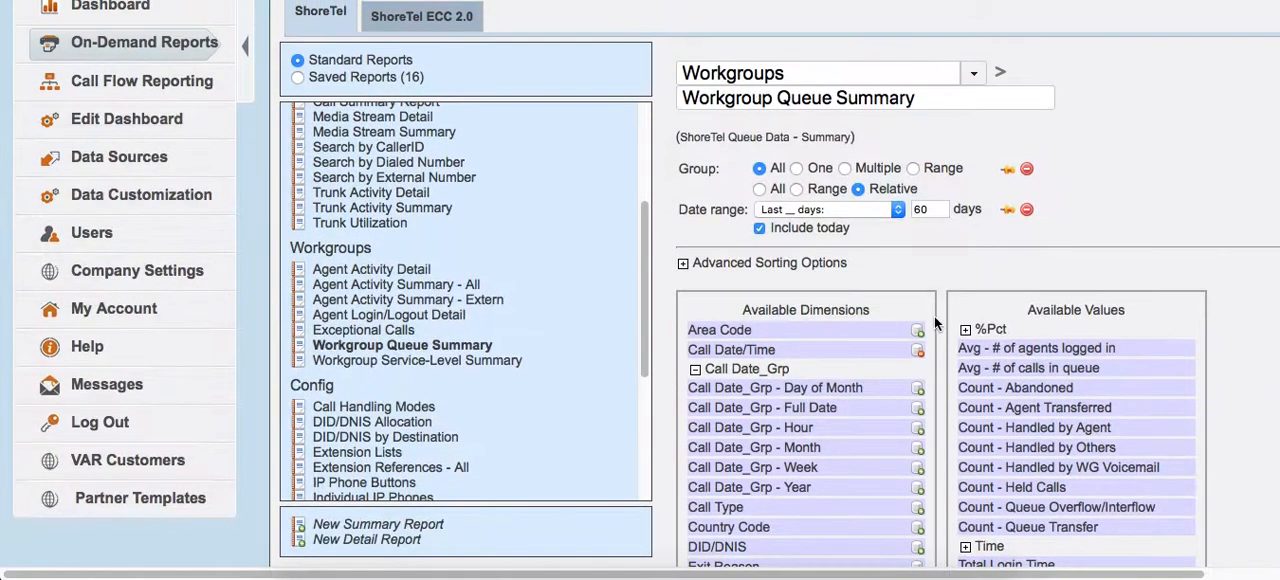